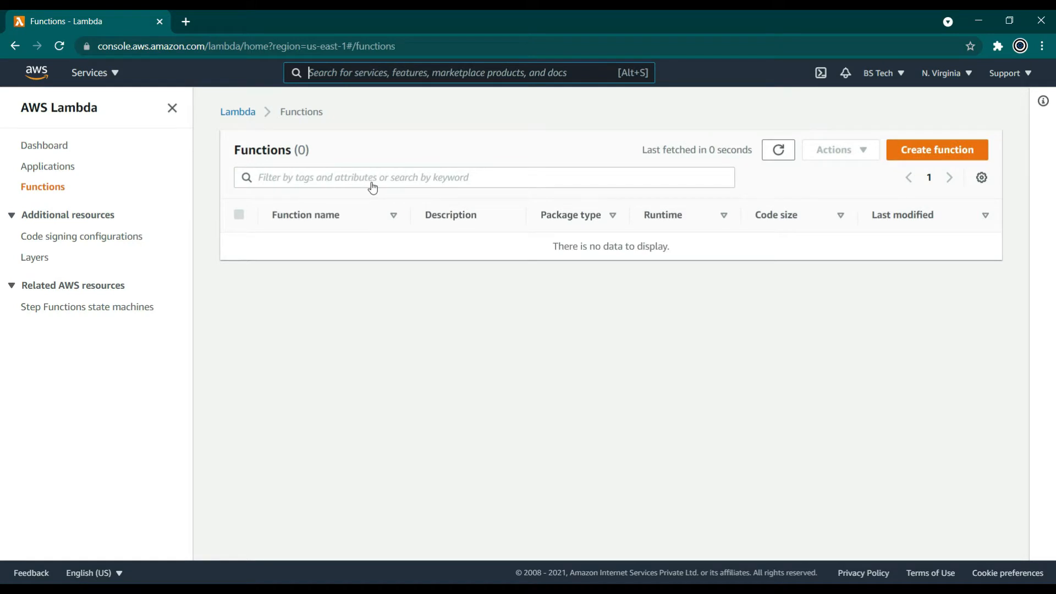
Start creating a Lambda function with the Author from scratch option and name it HelloWorld.
click(929, 154)
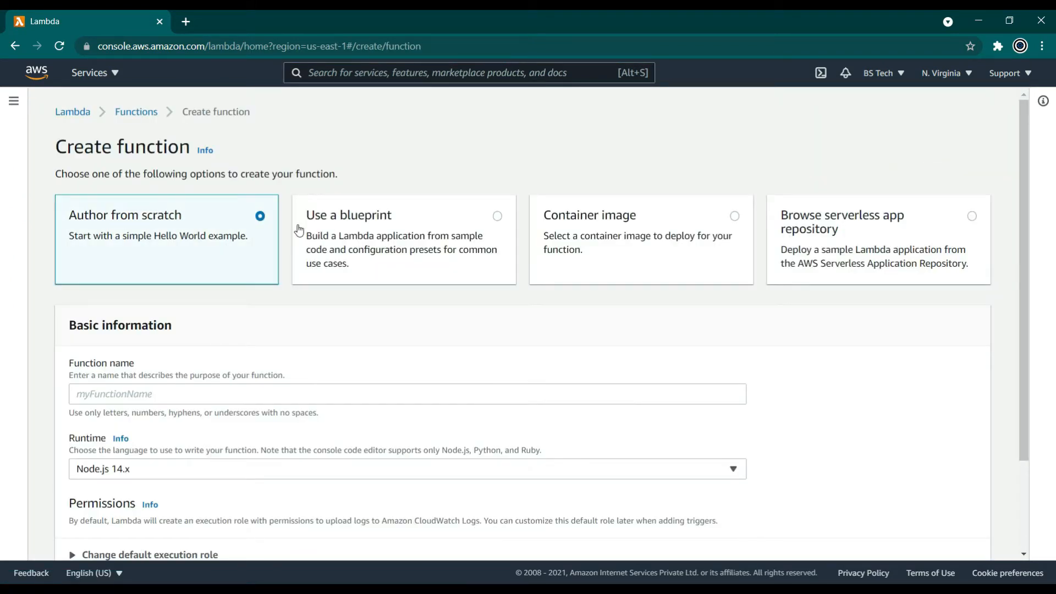
scroll(231, 347, down, 1)
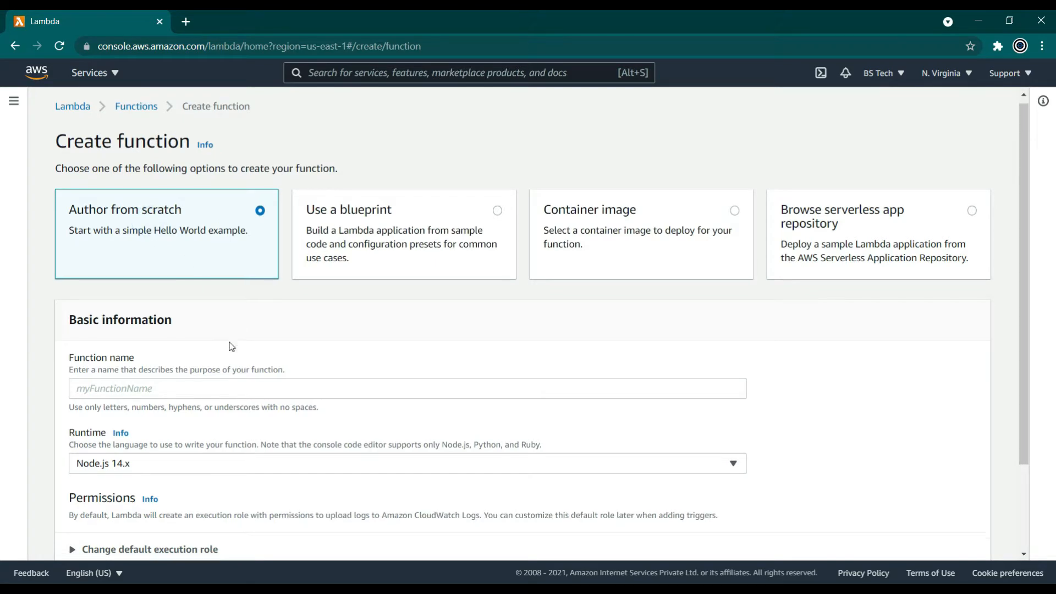
scroll(232, 347, down, 2)
click(156, 315)
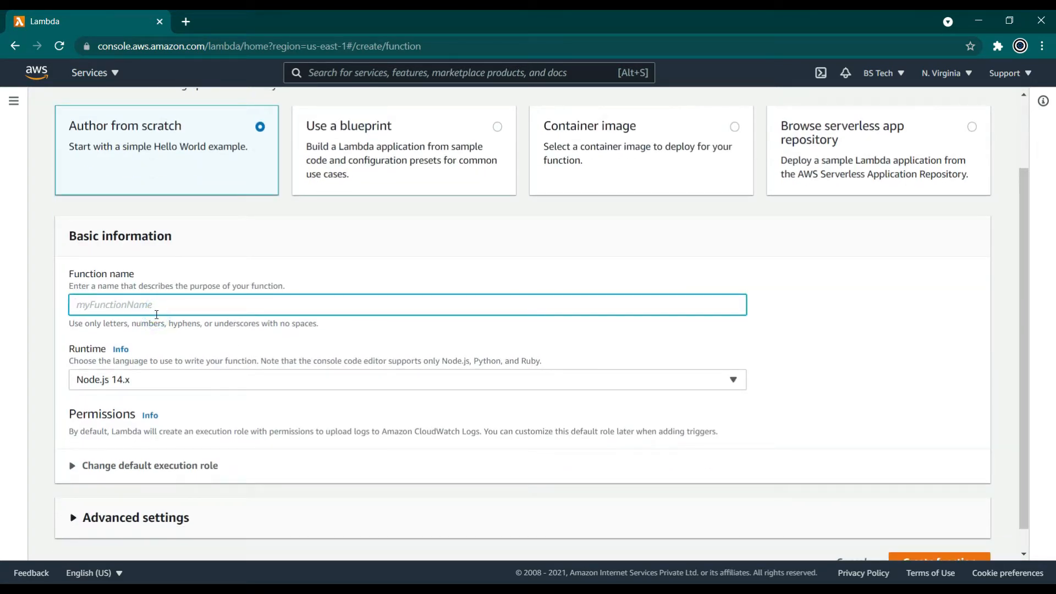
text(HelloWorld)
scroll(156, 315, down, 1)
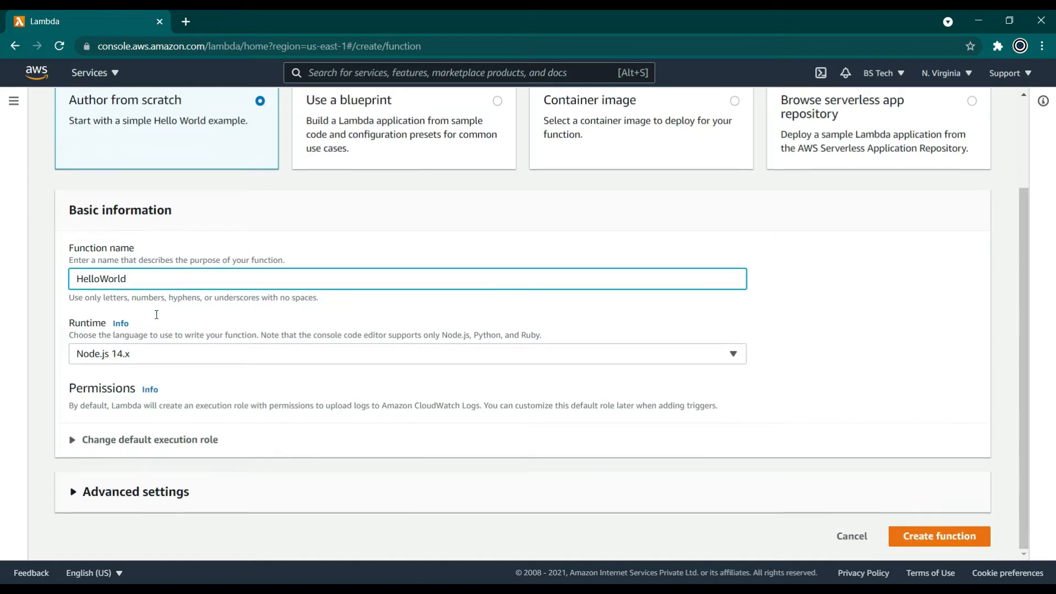
Review the latest, other supported and custom runtimes offered for the function, keeping Node.js 14.x selected.
click(134, 356)
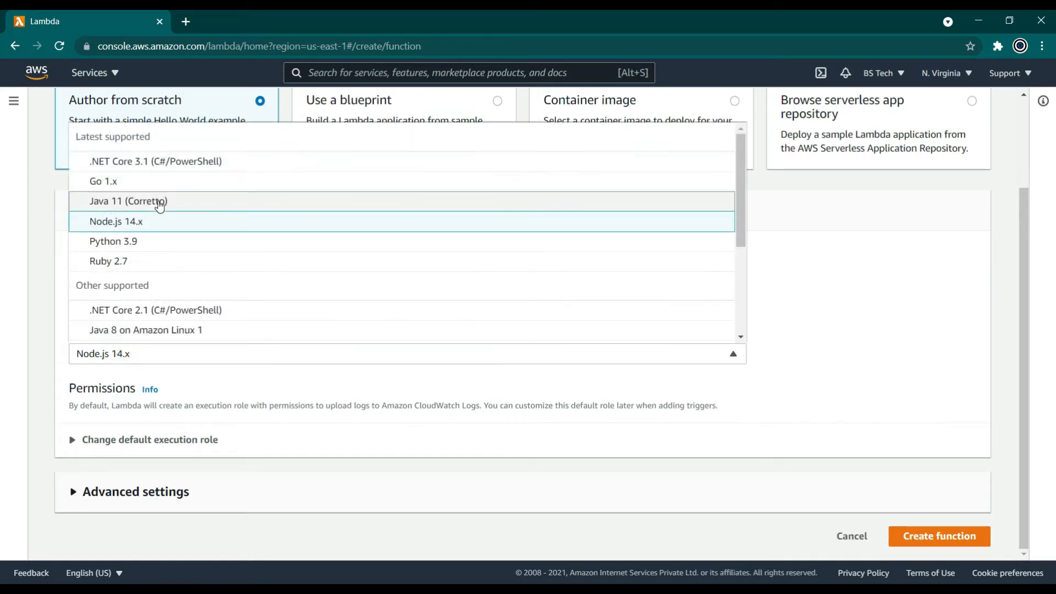
scroll(159, 204, up, 1)
scroll(159, 204, down, 1)
scroll(182, 268, down, 3)
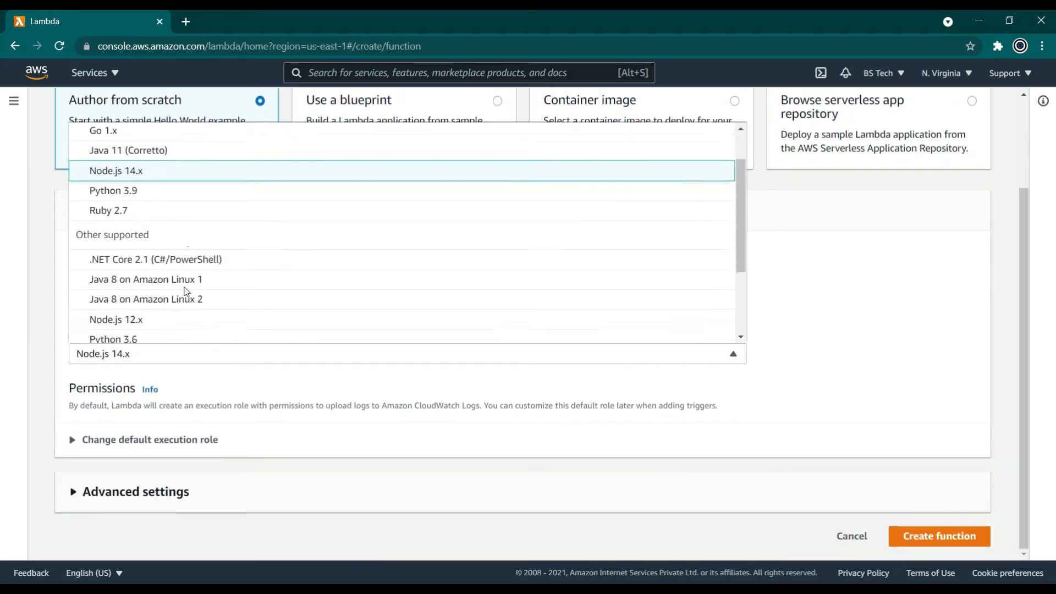
scroll(185, 290, up, 1)
scroll(186, 292, down, 1)
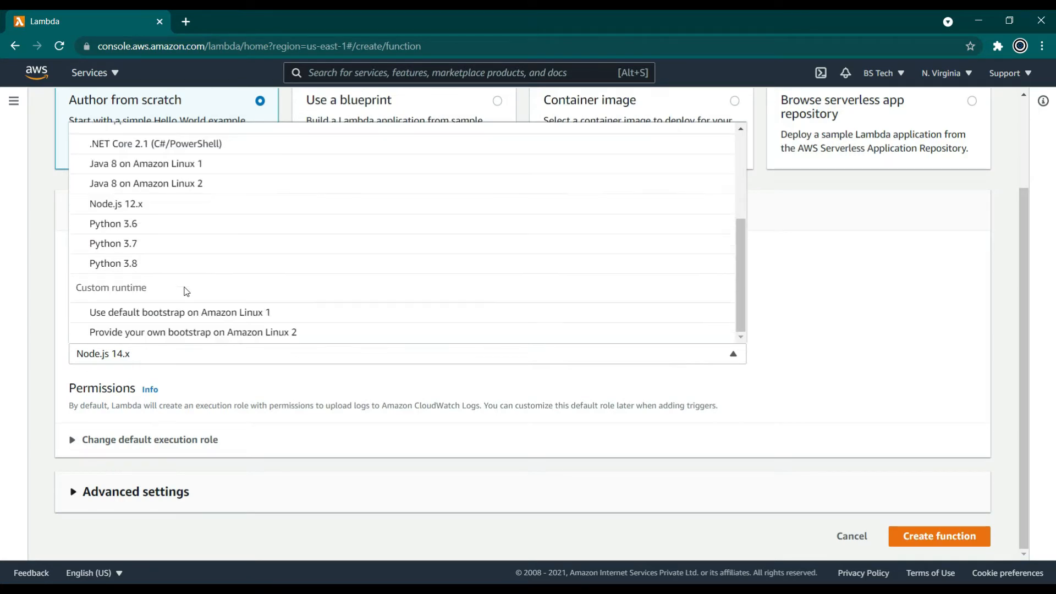
scroll(185, 290, up, 5)
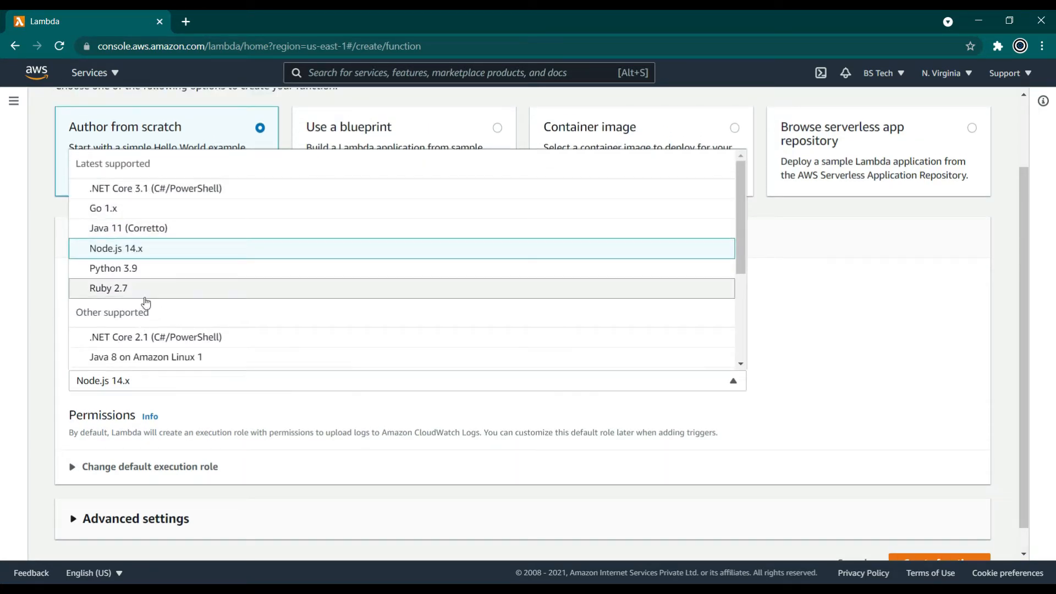
scroll(146, 333, down, 2)
scroll(146, 333, down, 1)
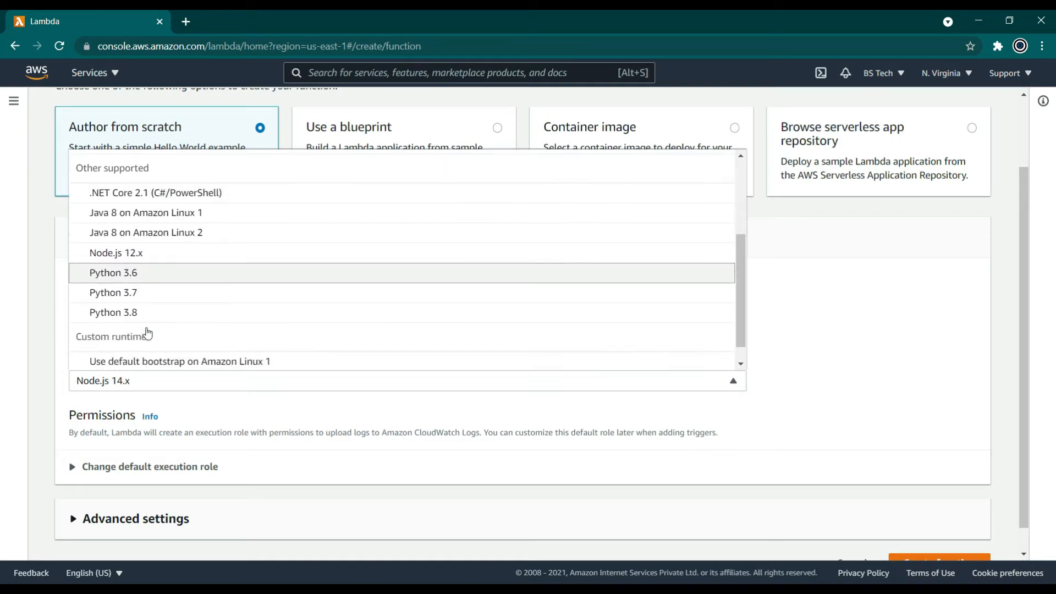
scroll(147, 264, up, 3)
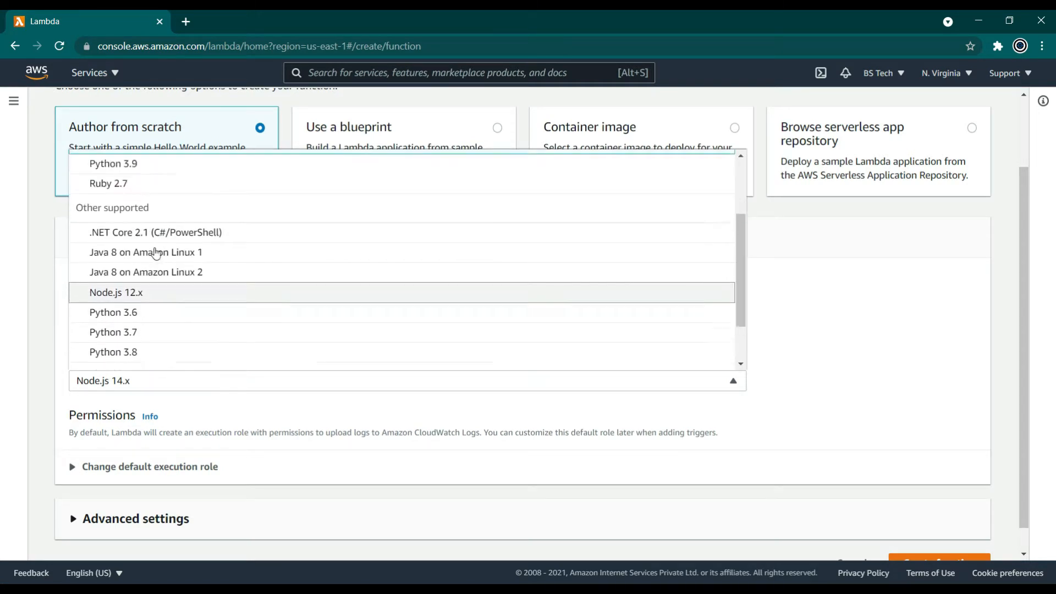
click(105, 403)
scroll(240, 456, down, 1)
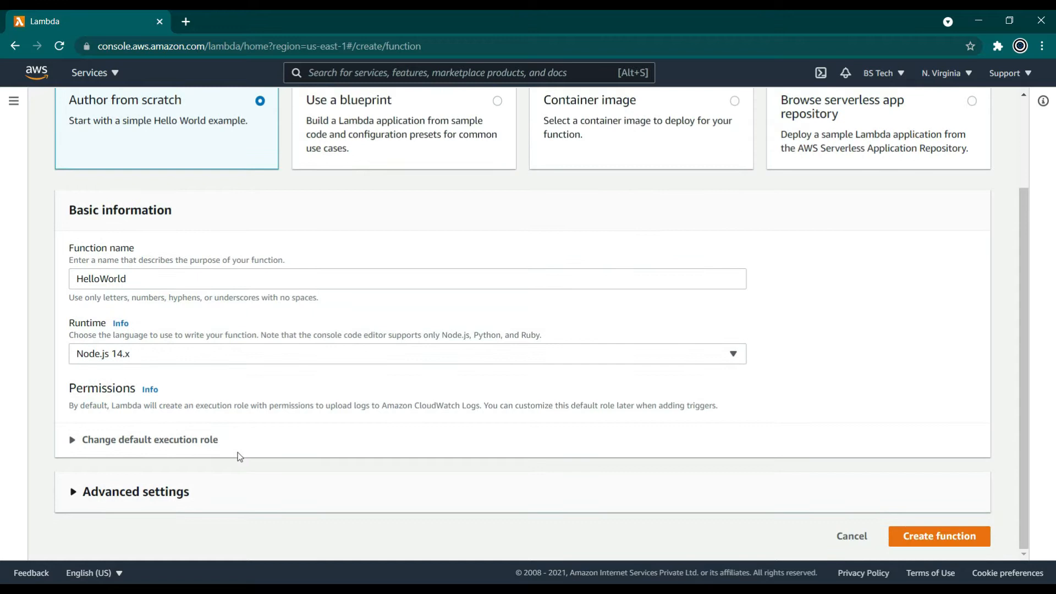
Expand the default execution role options and choose to create a new role with basic Lambda permissions.
click(83, 440)
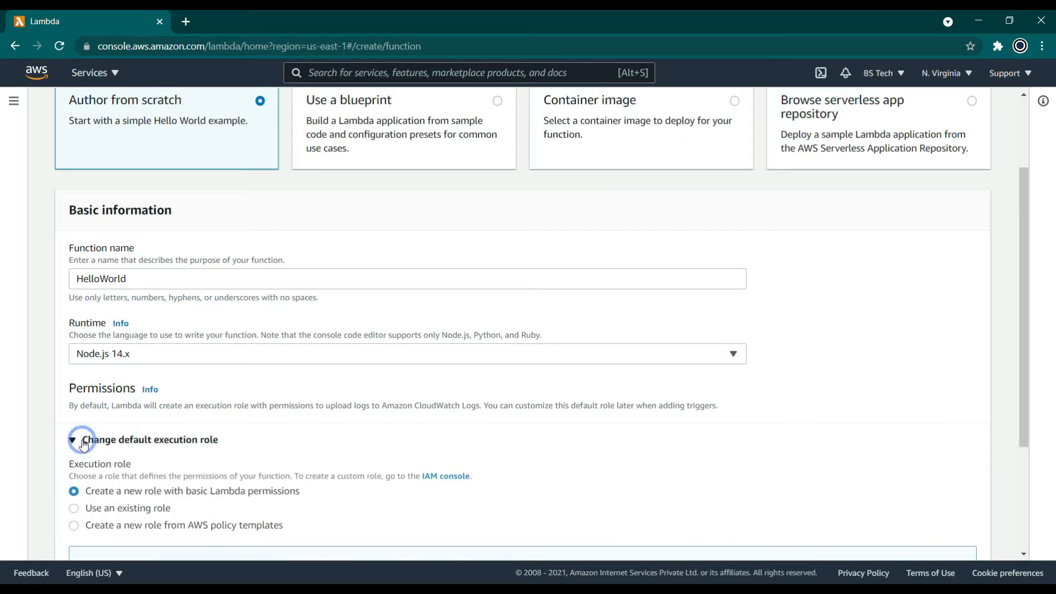
scroll(80, 442, down, 2)
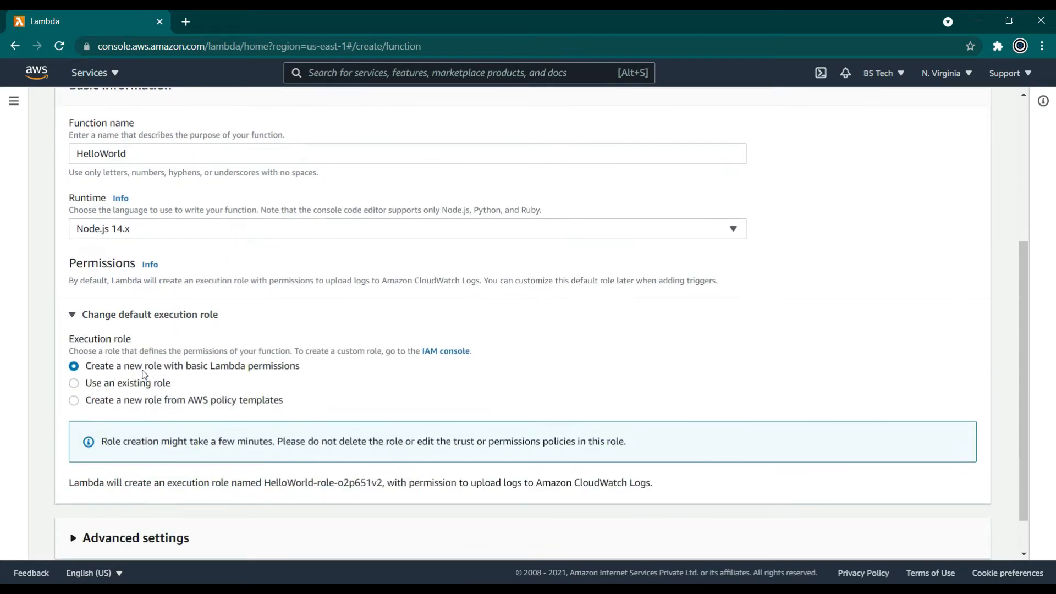
click(74, 387)
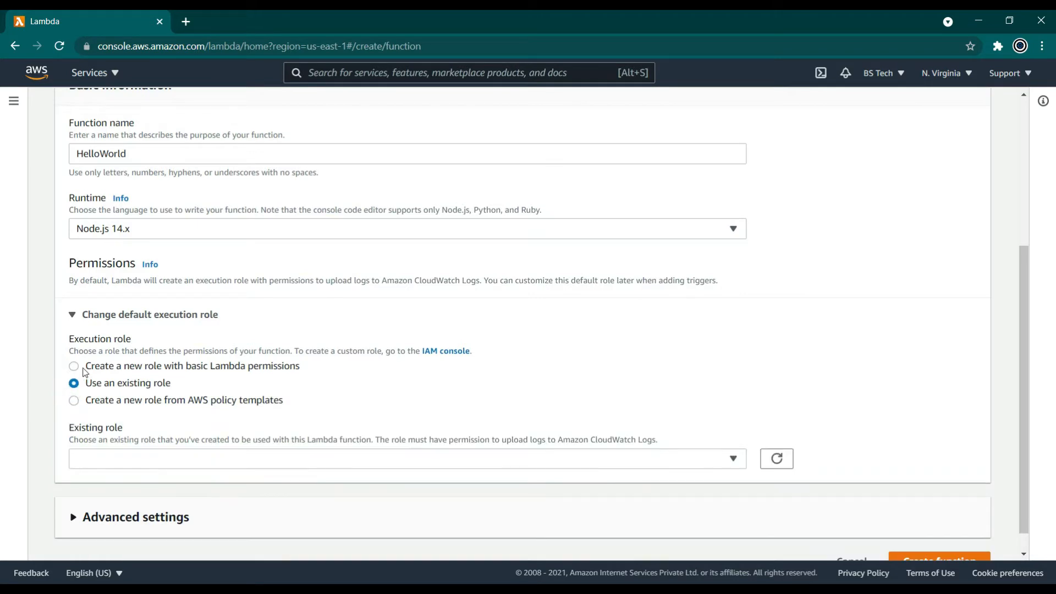
click(73, 367)
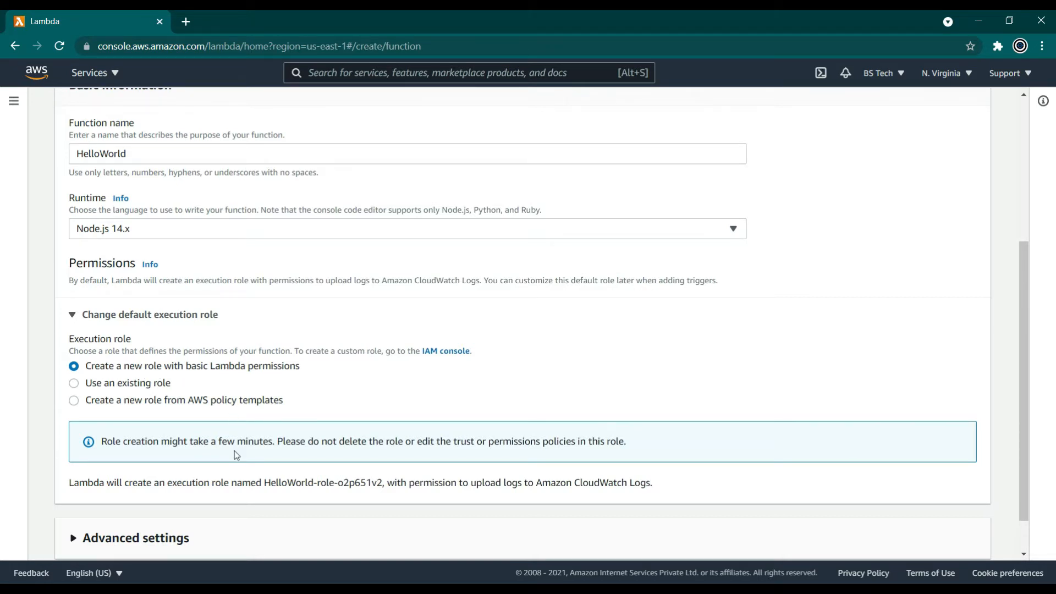
Examine the code signing and network options in the advanced settings, then collapse that section.
scroll(234, 451, down, 1)
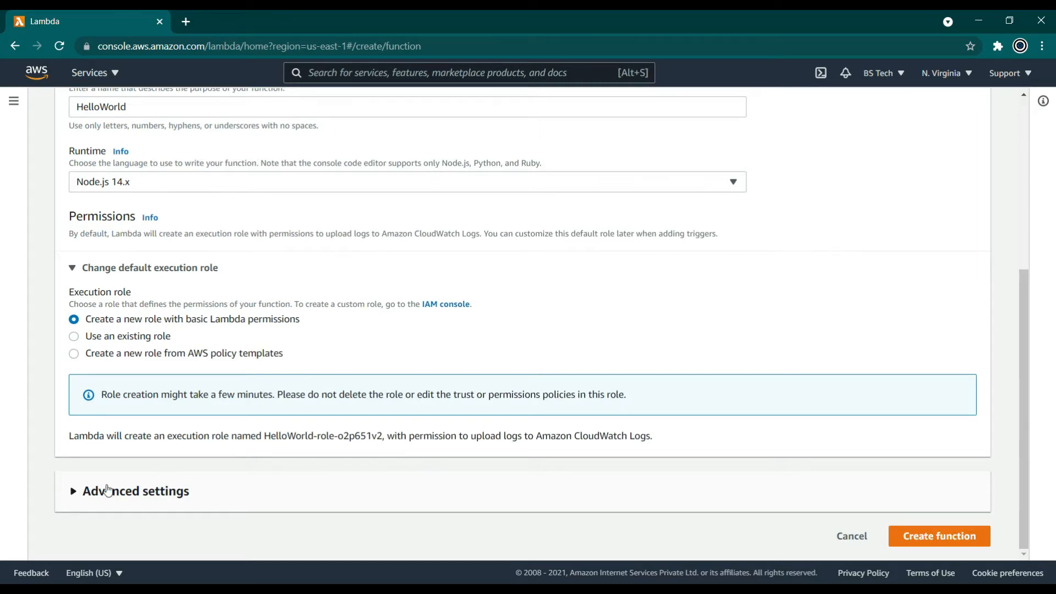
click(84, 491)
scroll(86, 495, down, 1)
scroll(87, 495, down, 1)
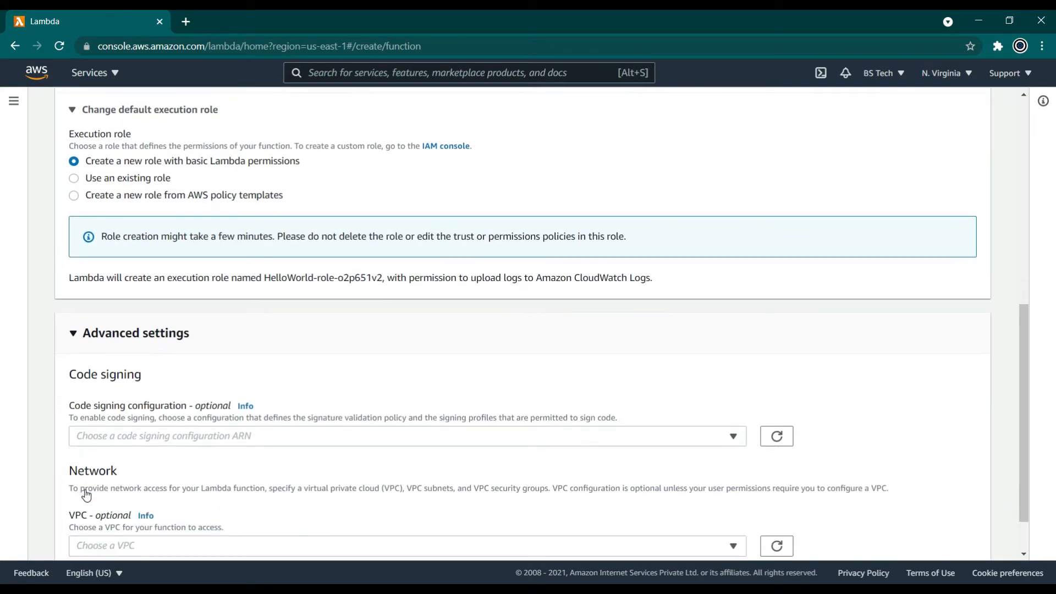
click(81, 337)
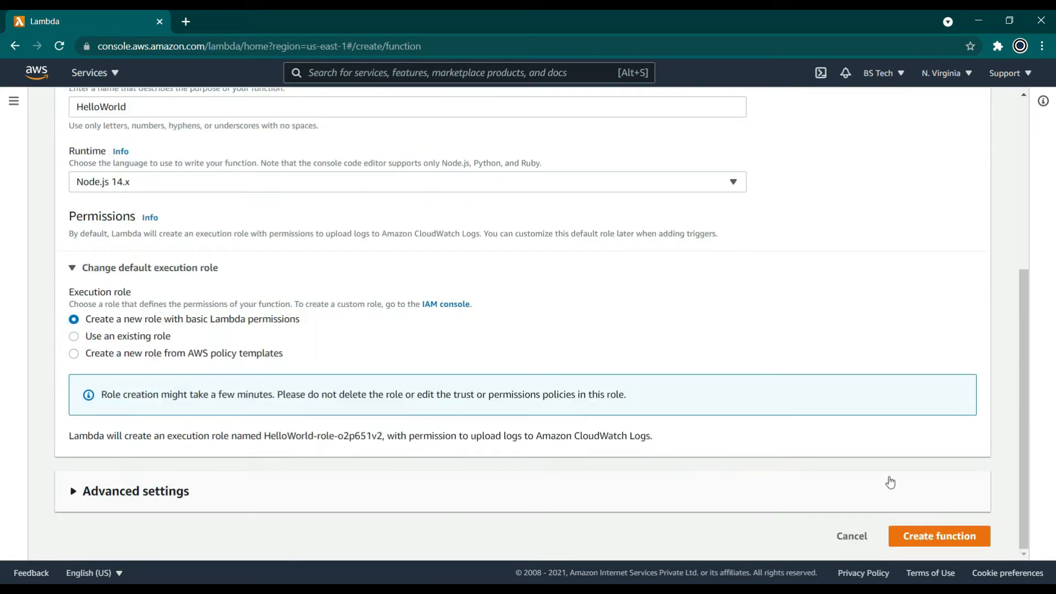
Create the HelloWorld function with the chosen settings and dismiss the notification banner.
scroll(867, 385, up, 5)
scroll(954, 463, down, 5)
click(927, 536)
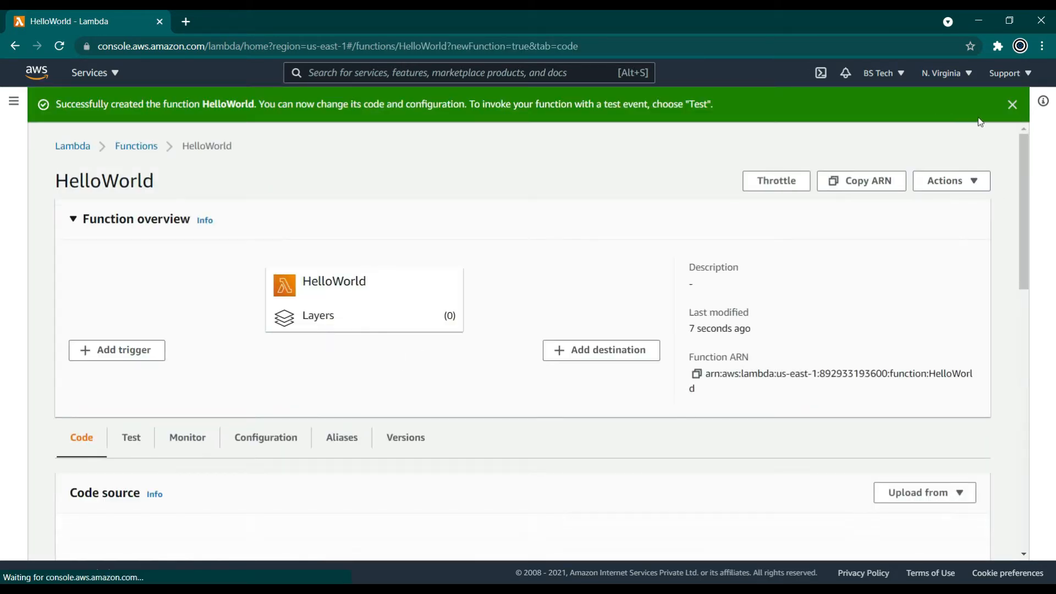
click(1014, 104)
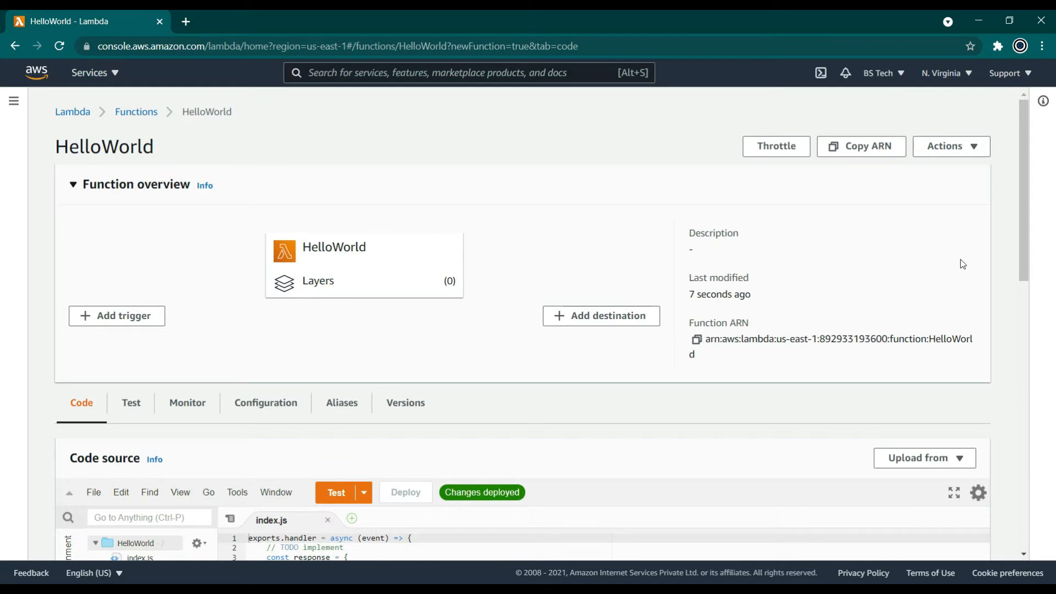
Examine the HelloWorld function's overview, its page sections and the actions available for the function.
scroll(576, 350, down, 3)
scroll(554, 312, up, 3)
click(75, 188)
click(75, 188)
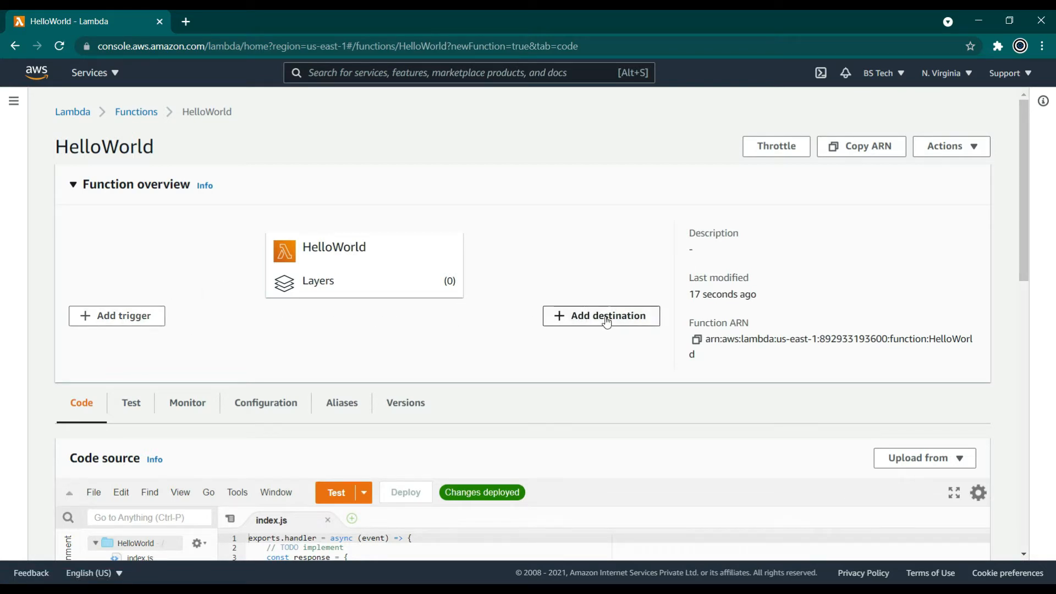
scroll(241, 344, down, 2)
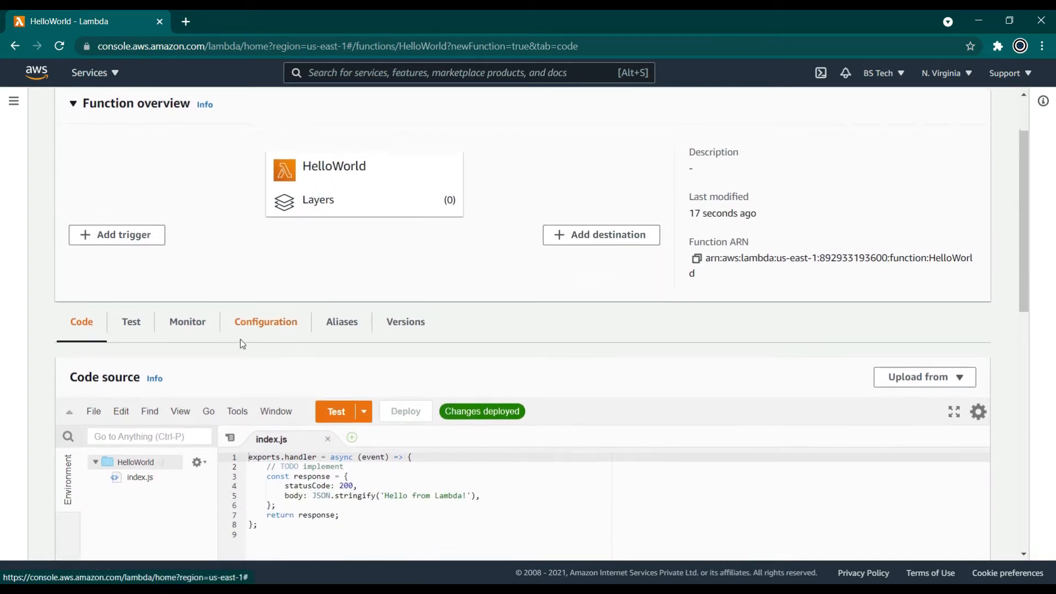
scroll(484, 304, down, 1)
scroll(484, 304, up, 3)
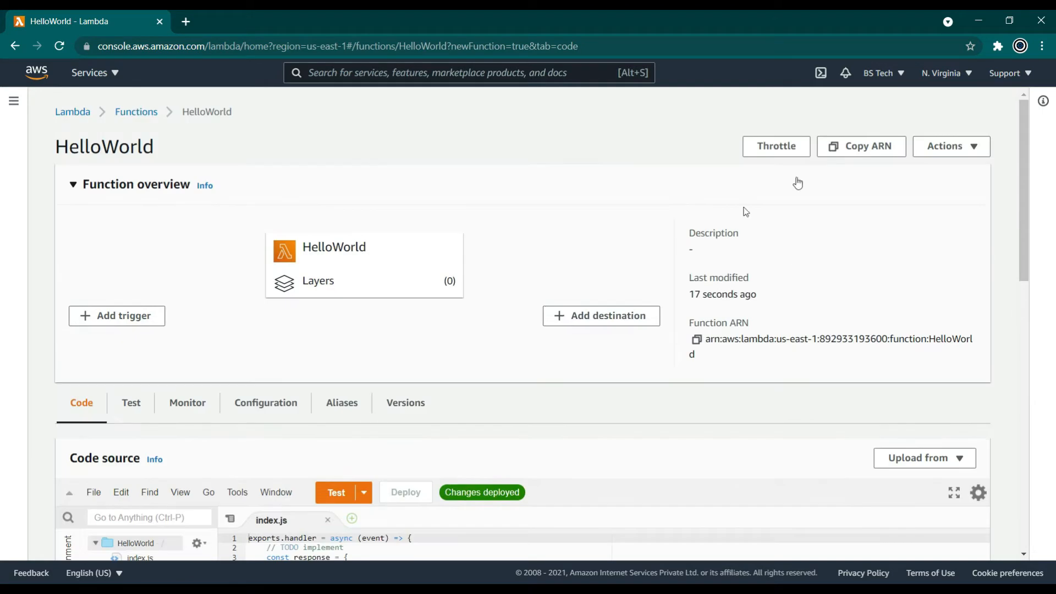
click(964, 147)
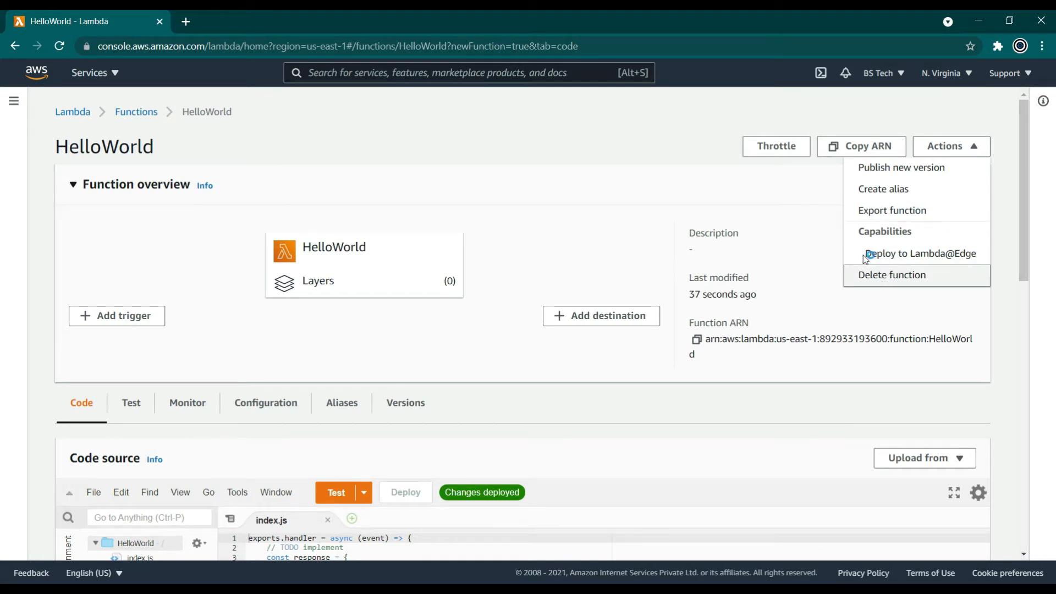
click(768, 215)
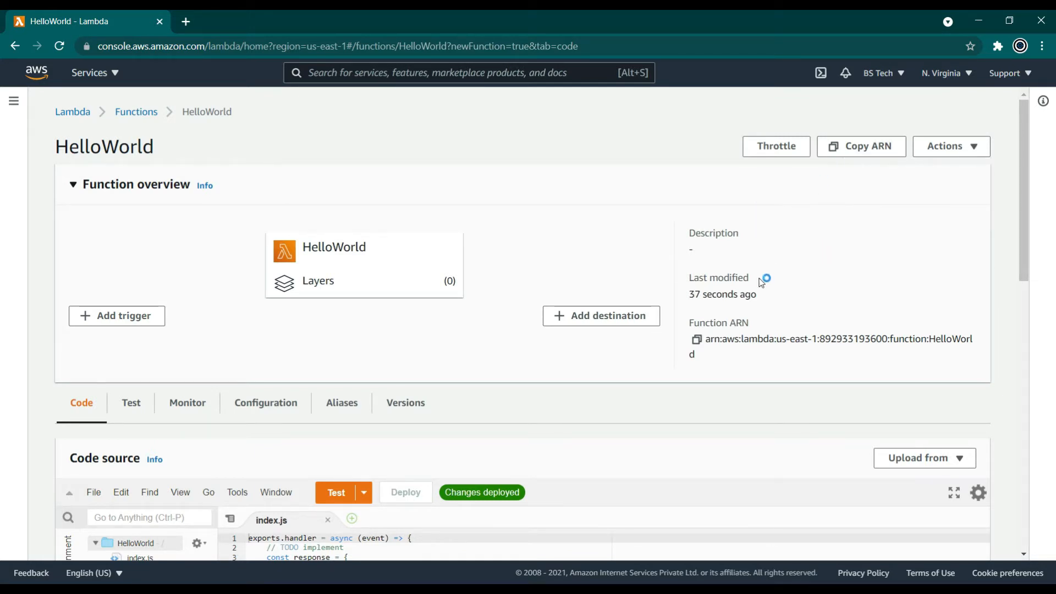
Examine the handler code in index.js, the Lambda navigation pane and the function overview above the code source.
scroll(762, 282, down, 4)
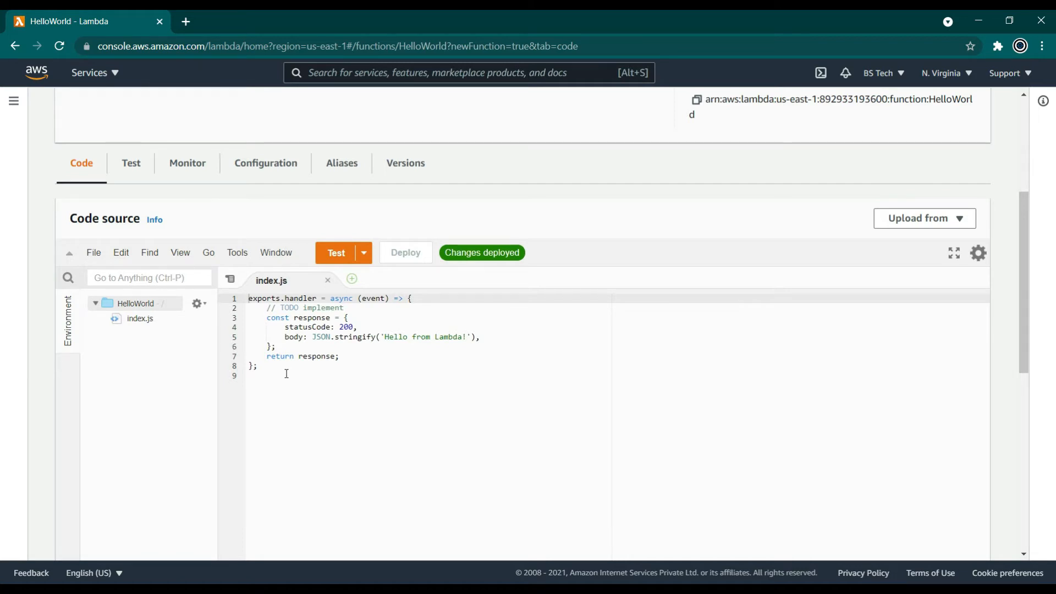
click(302, 356)
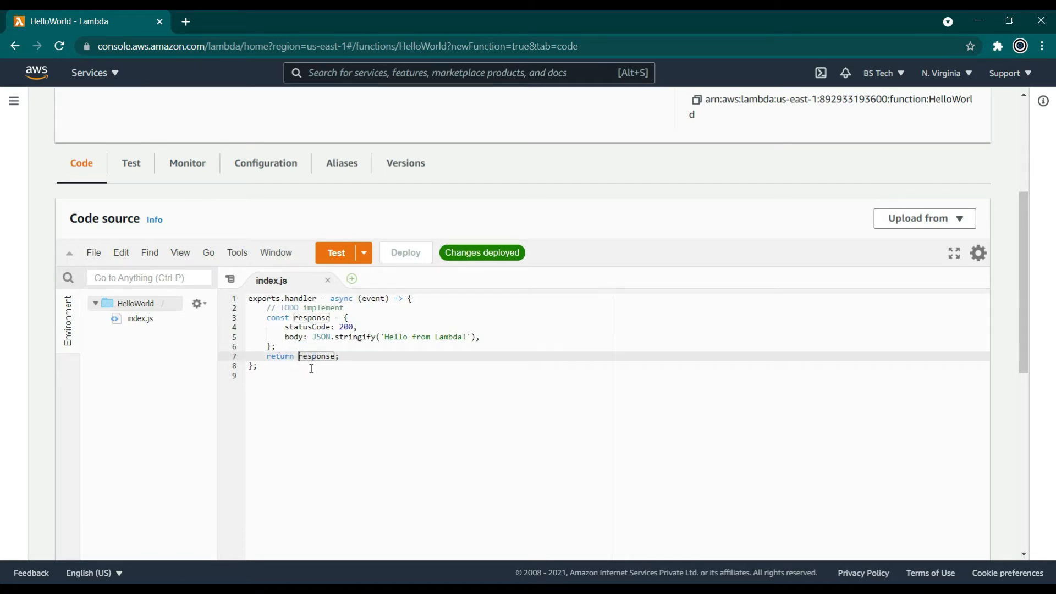
scroll(312, 369, down, 2)
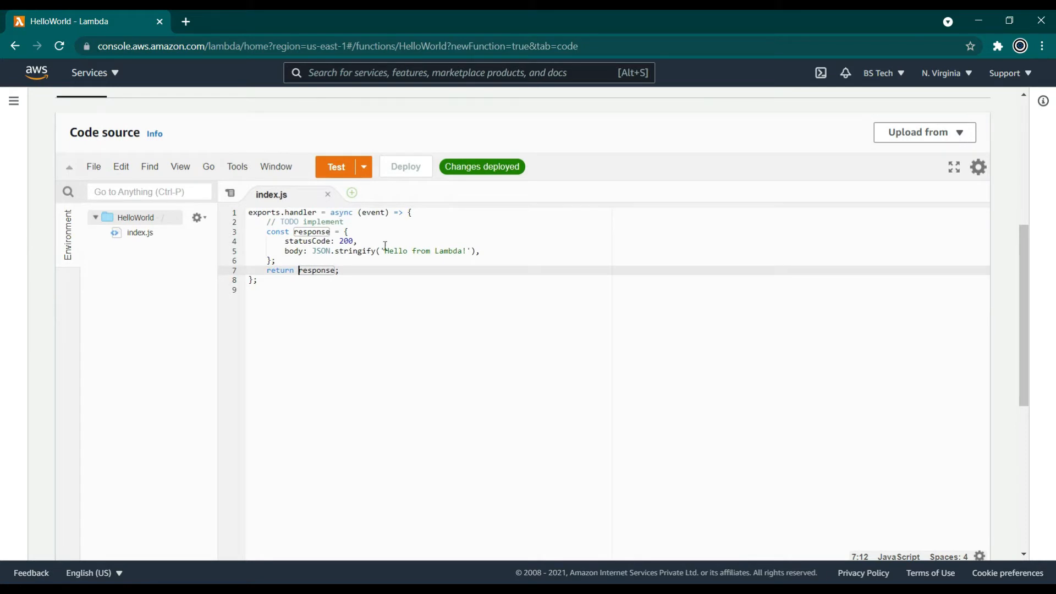
scroll(467, 292, up, 4)
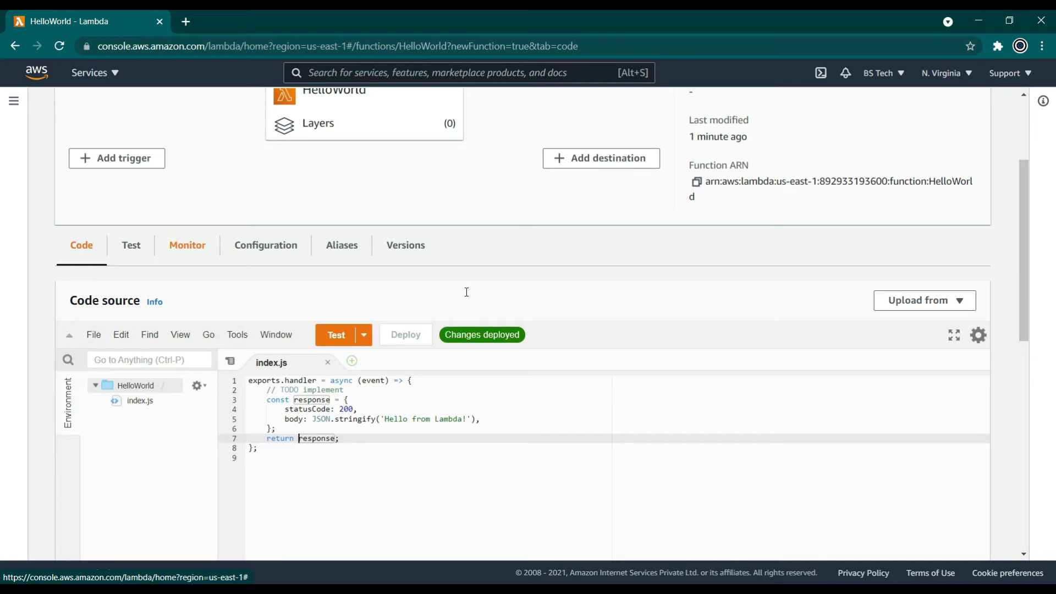
click(14, 101)
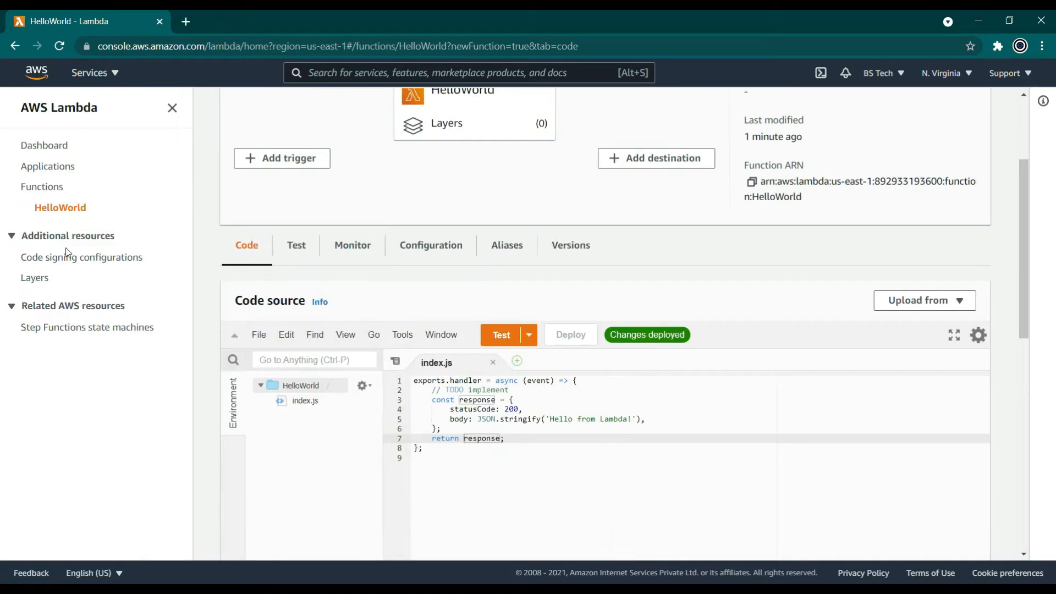
click(172, 107)
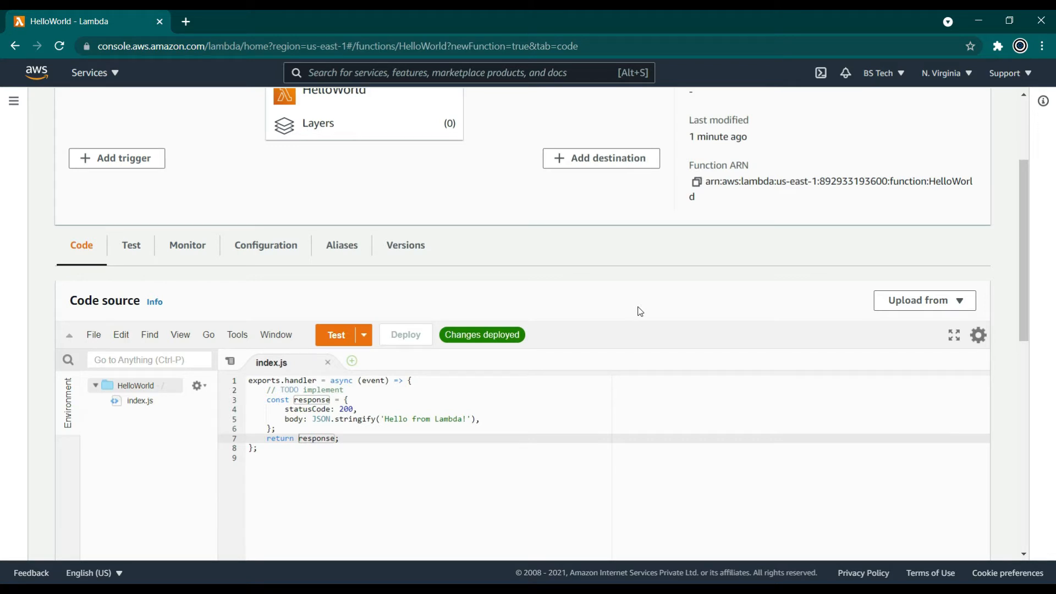
scroll(375, 191, up, 2)
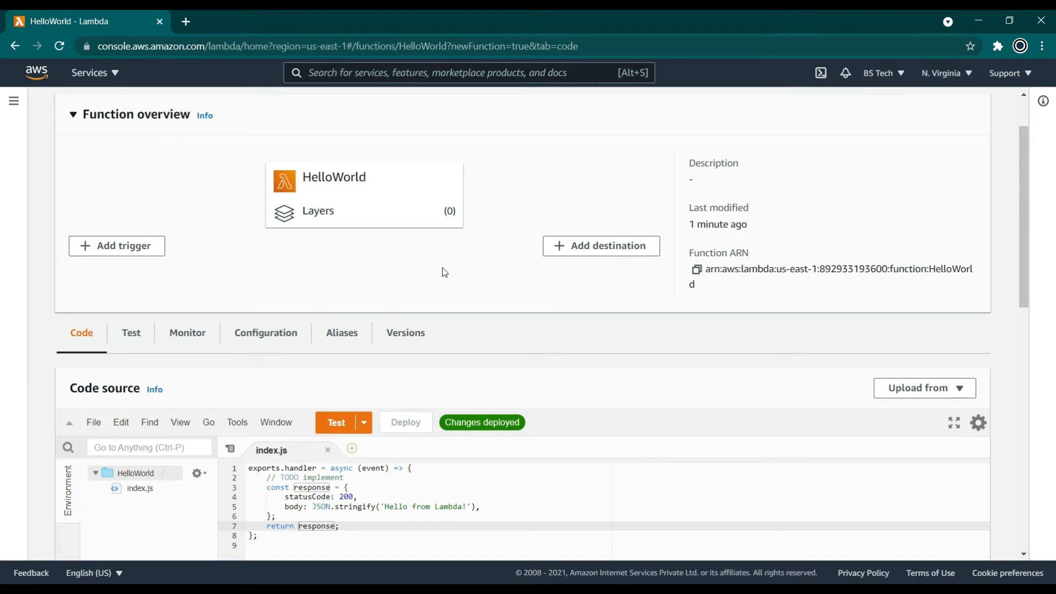
scroll(443, 272, down, 4)
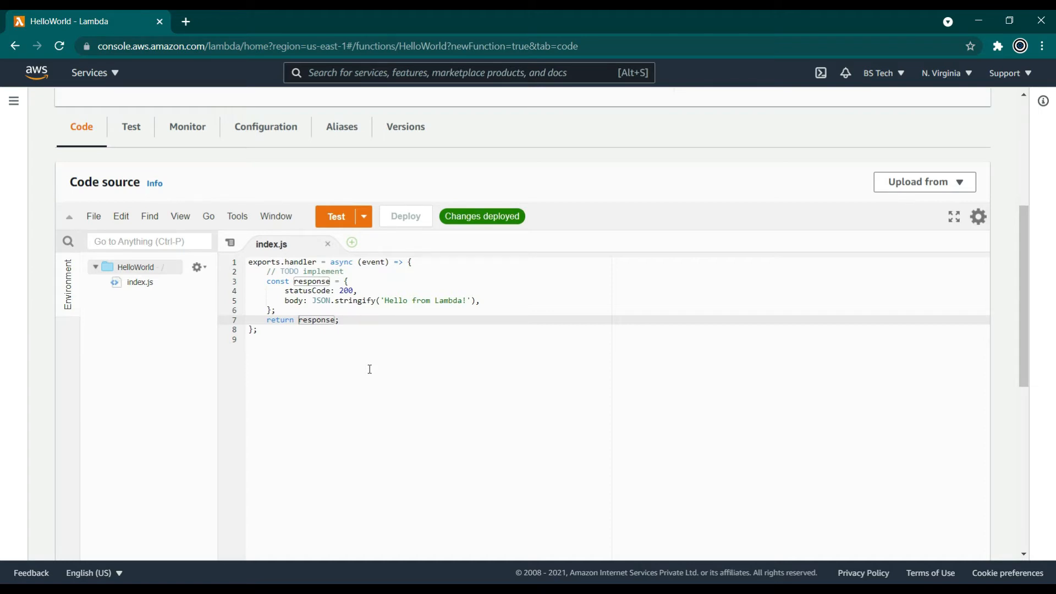
scroll(369, 369, up, 2)
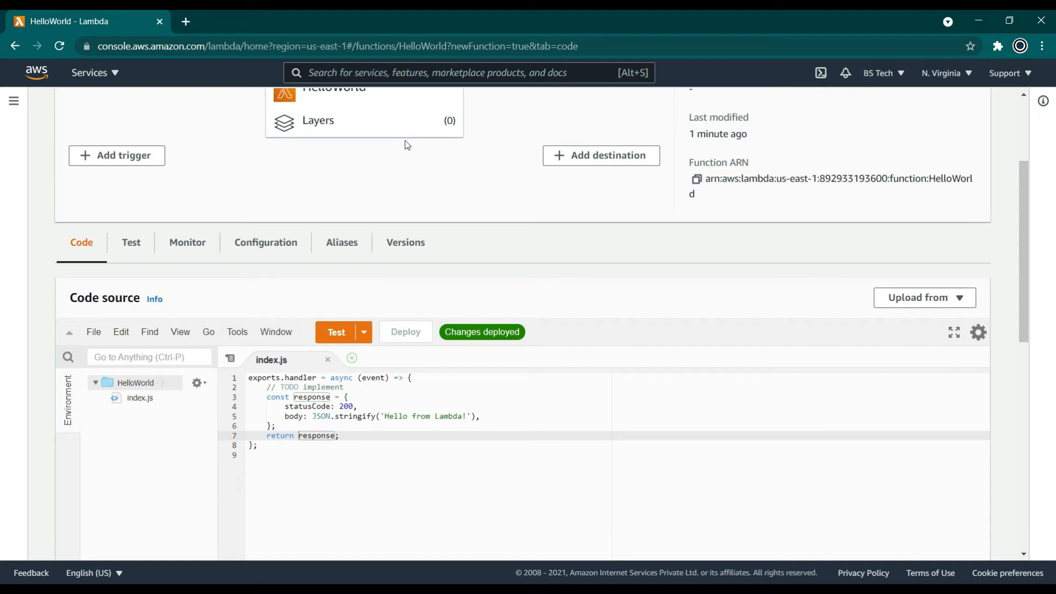
scroll(503, 223, up, 1)
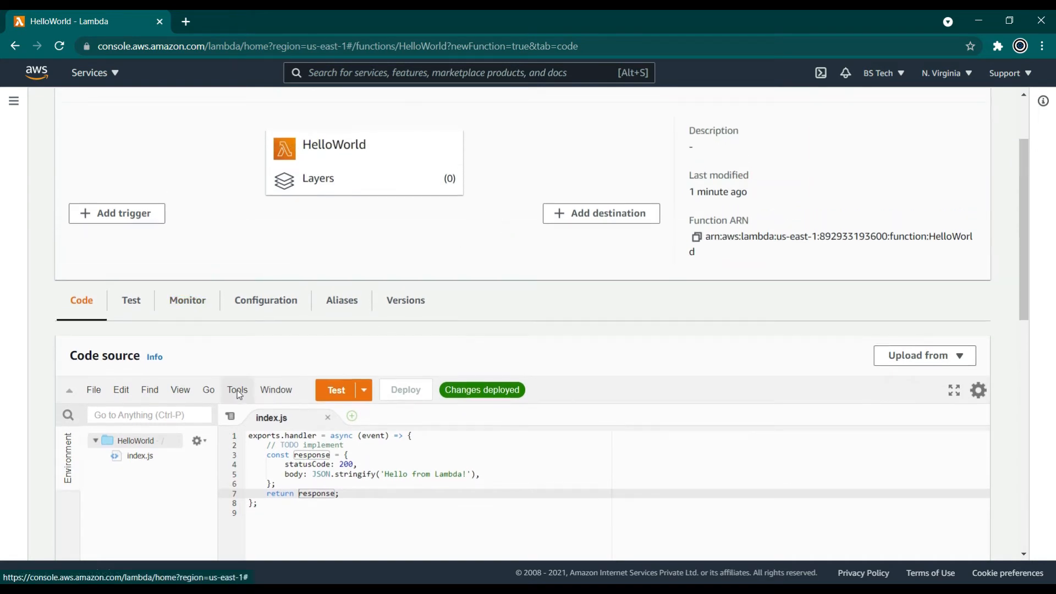
Examine the index.js file in the HelloWorld folder and the handler name exported in its code.
scroll(236, 392, down, 4)
click(355, 294)
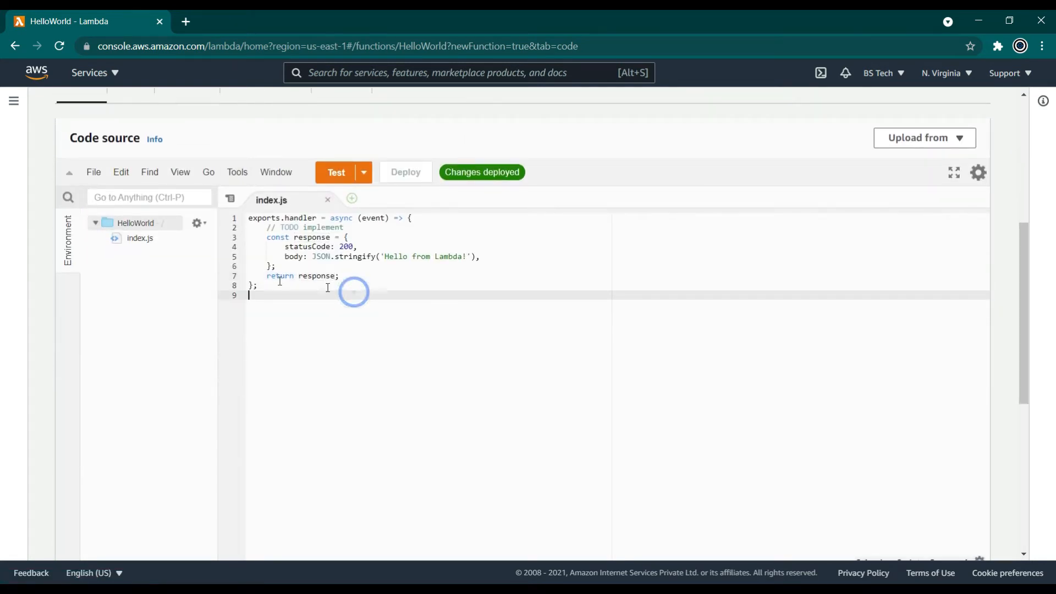
click(134, 241)
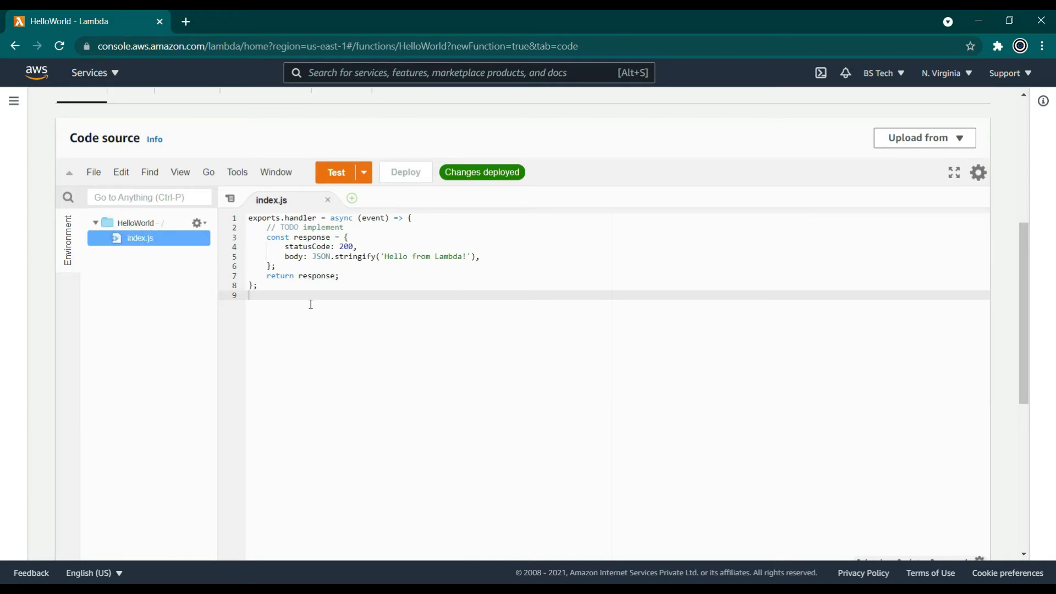
click(304, 226)
double_click(295, 219)
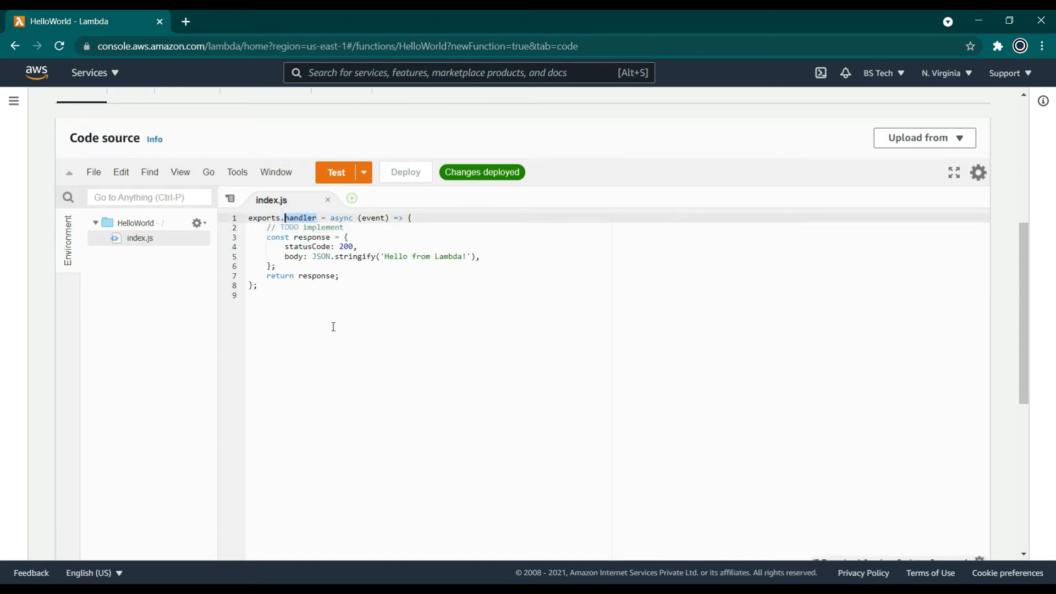
Examine the function's code properties and runtime settings, focusing on the runtime and the two parts of the handler value.
scroll(334, 327, down, 3)
scroll(334, 327, up, 1)
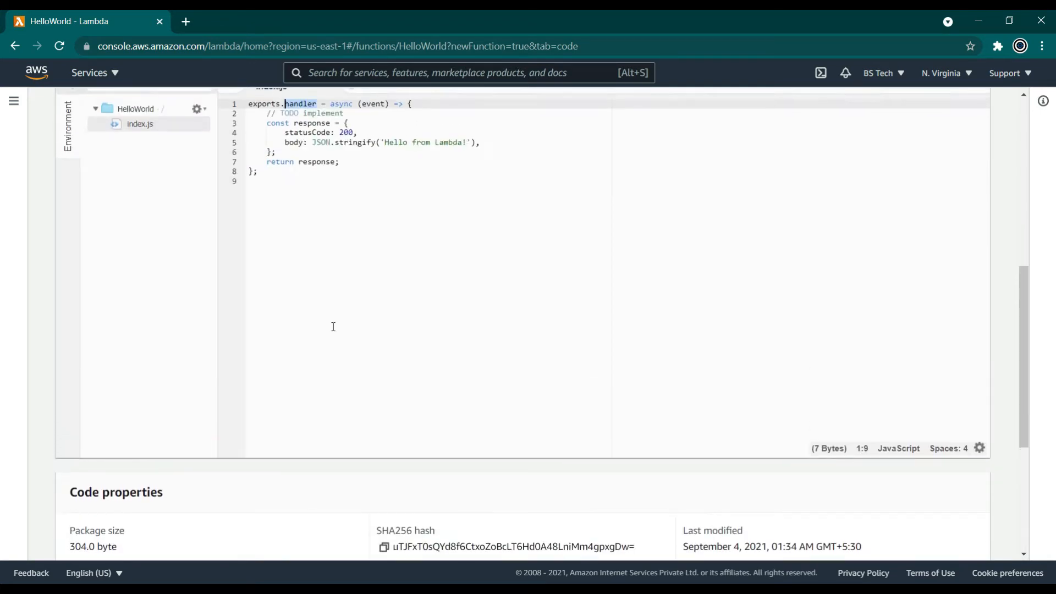
scroll(333, 327, down, 2)
scroll(395, 407, down, 1)
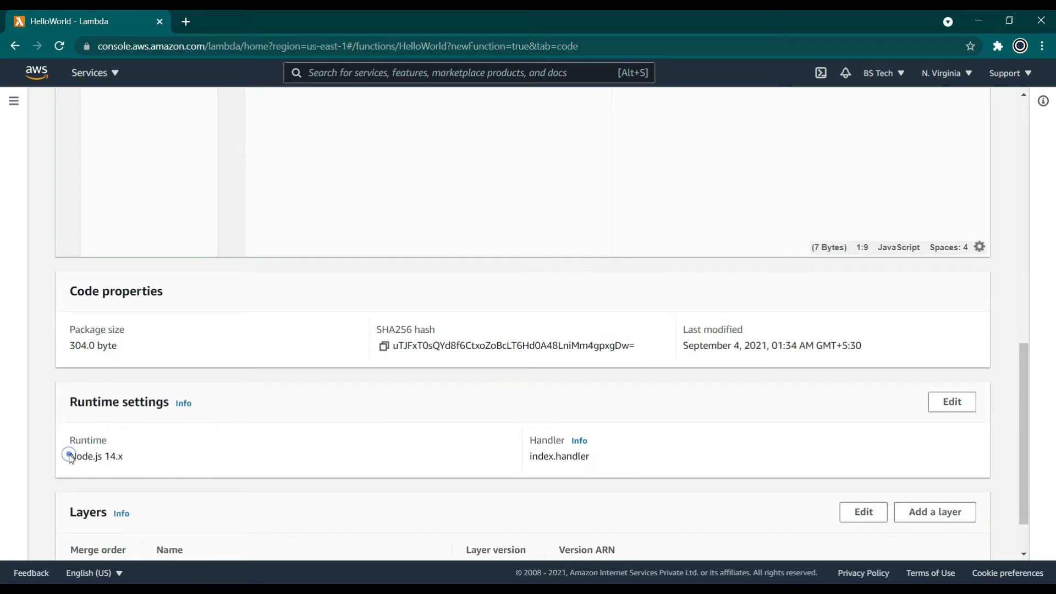
drag(69, 456, 132, 463)
click(173, 459)
click(525, 456)
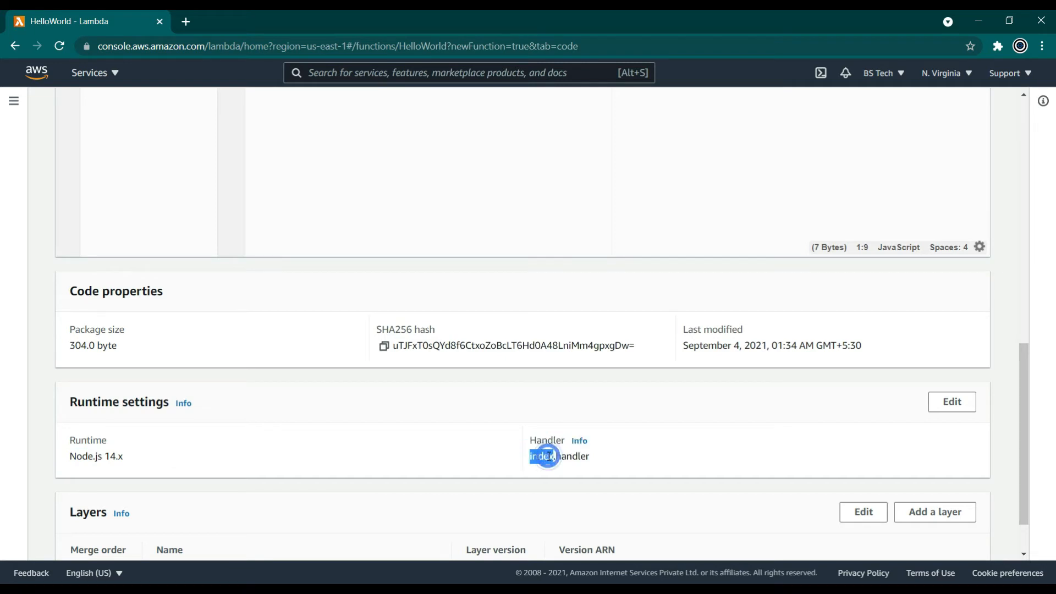
double_click(581, 458)
scroll(581, 462, up, 2)
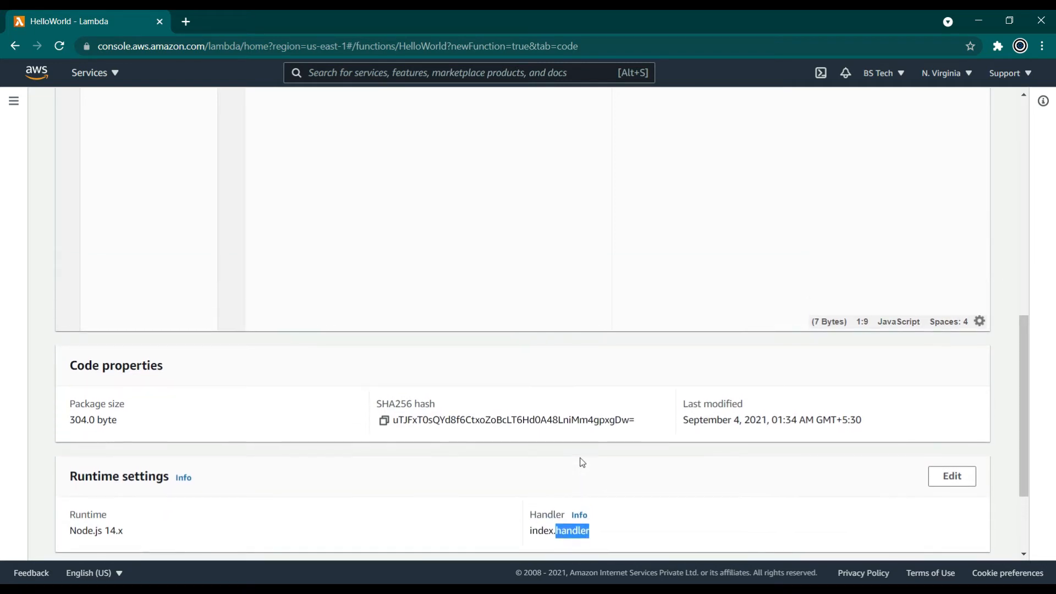
click(672, 450)
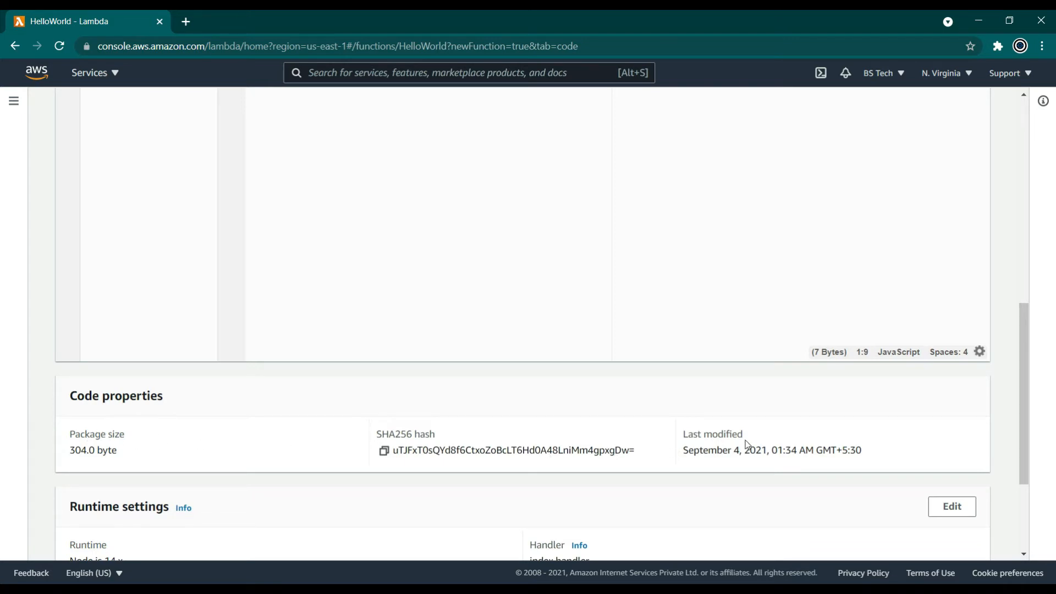
Return to the code source and examine index.js in the environment file tree and the editor.
scroll(680, 406, up, 5)
scroll(680, 406, down, 2)
scroll(680, 406, up, 2)
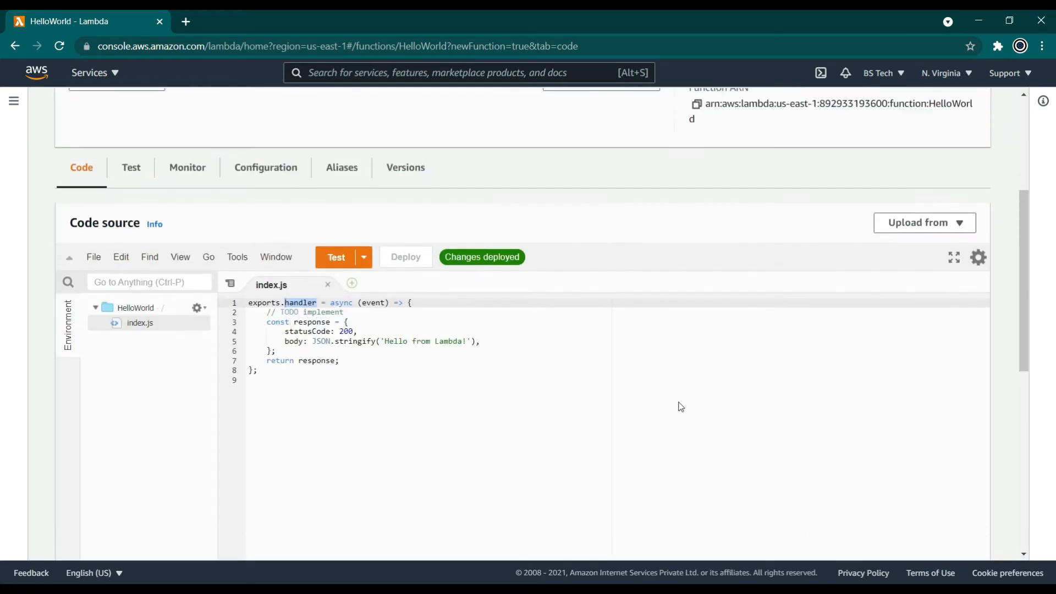
click(184, 325)
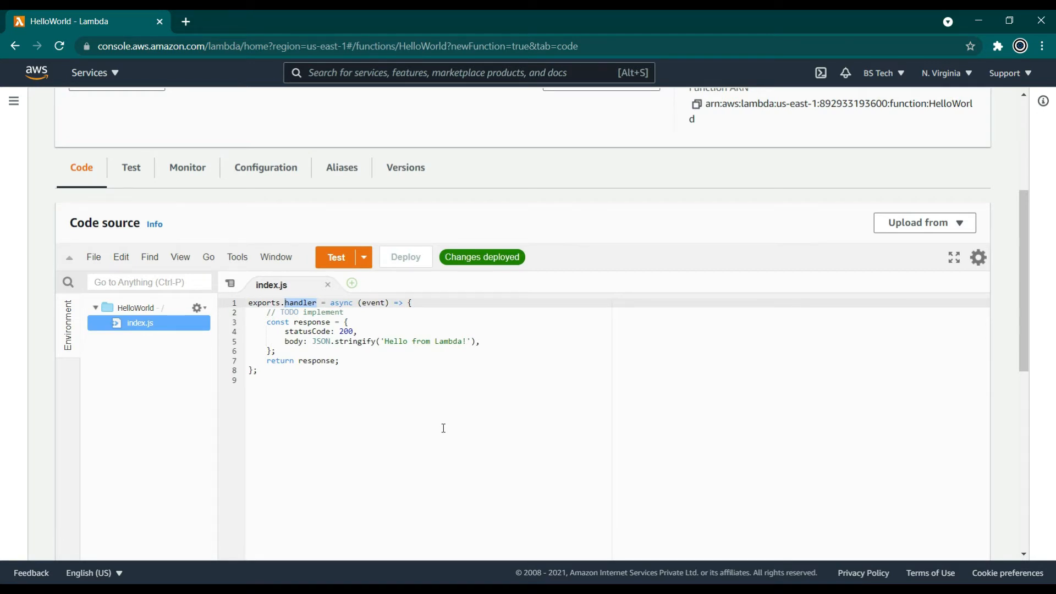
click(149, 389)
click(351, 352)
scroll(295, 398, down, 2)
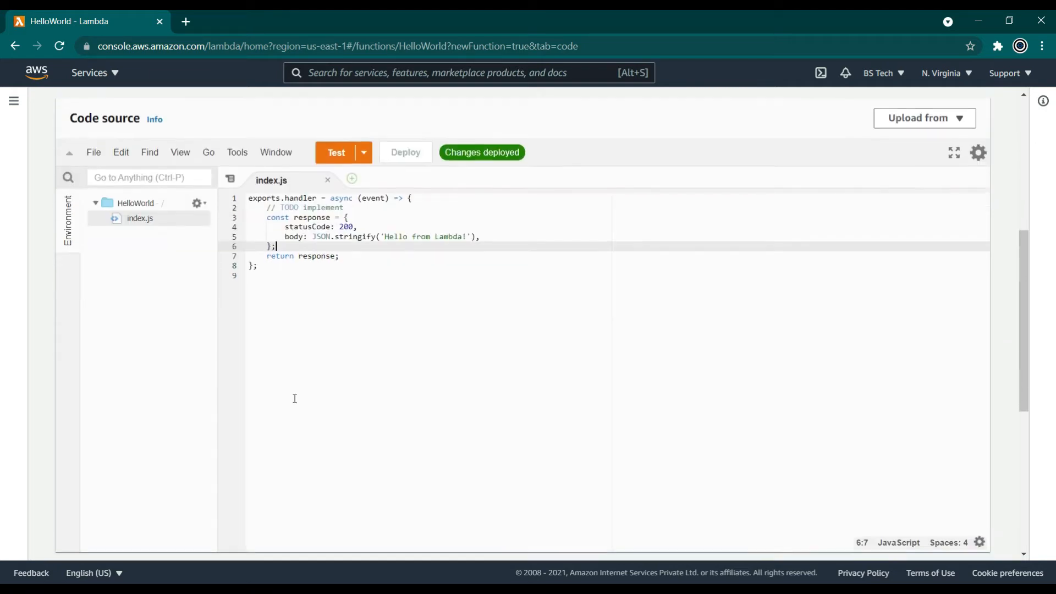
Look over the runtime settings and layers sections, and view the available sources for uploading function code.
scroll(295, 398, down, 6)
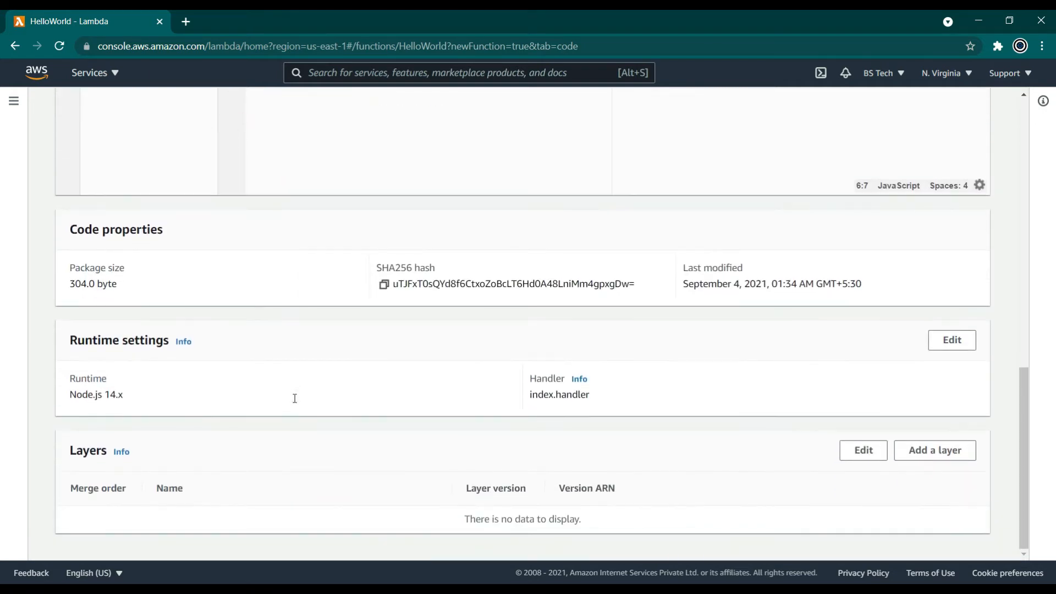
scroll(434, 480, up, 7)
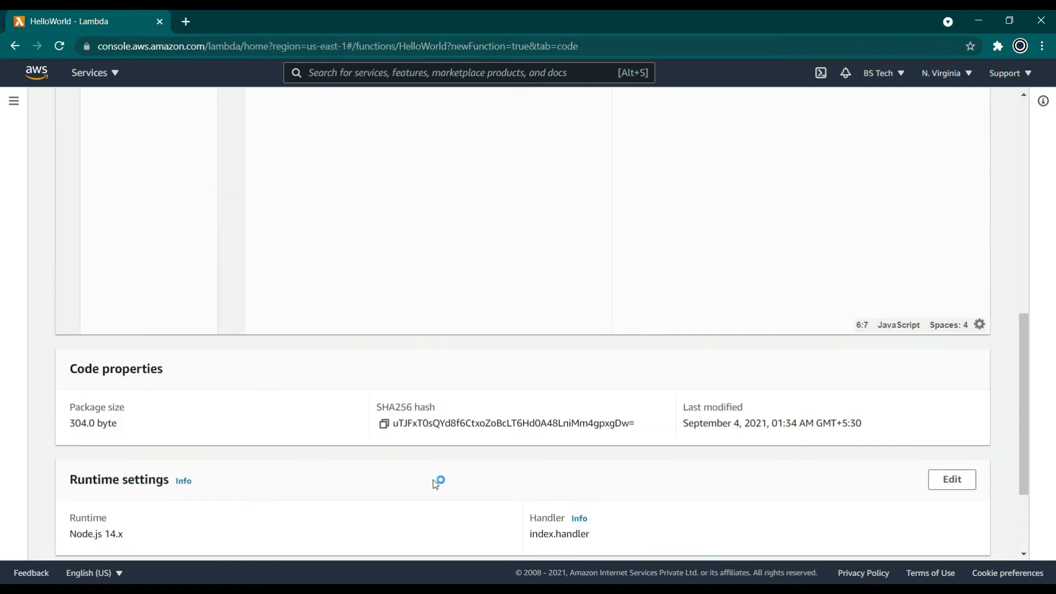
scroll(435, 484, up, 2)
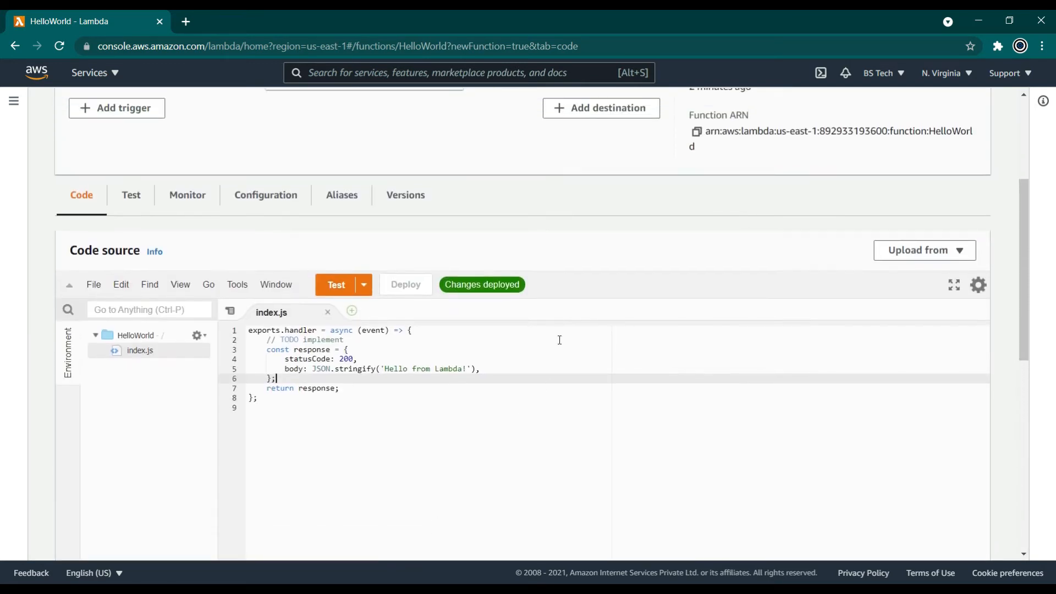
scroll(559, 340, up, 1)
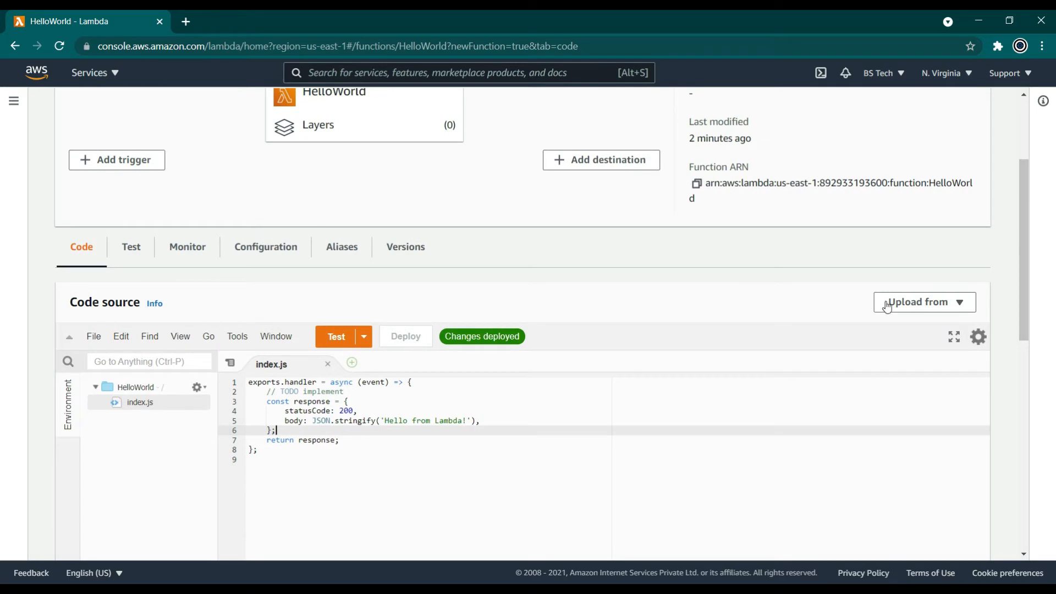
click(934, 311)
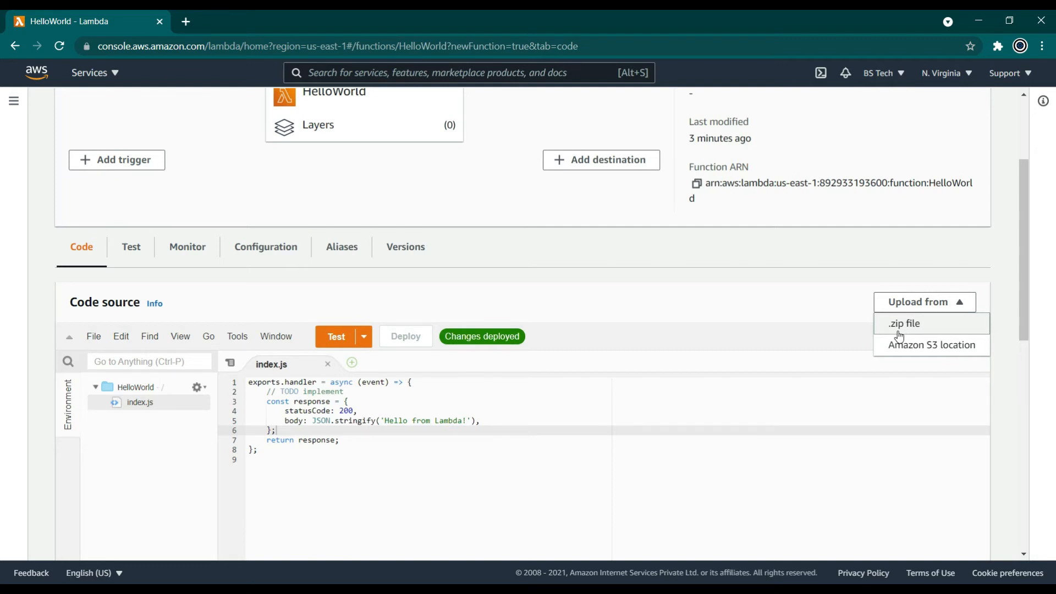
click(698, 306)
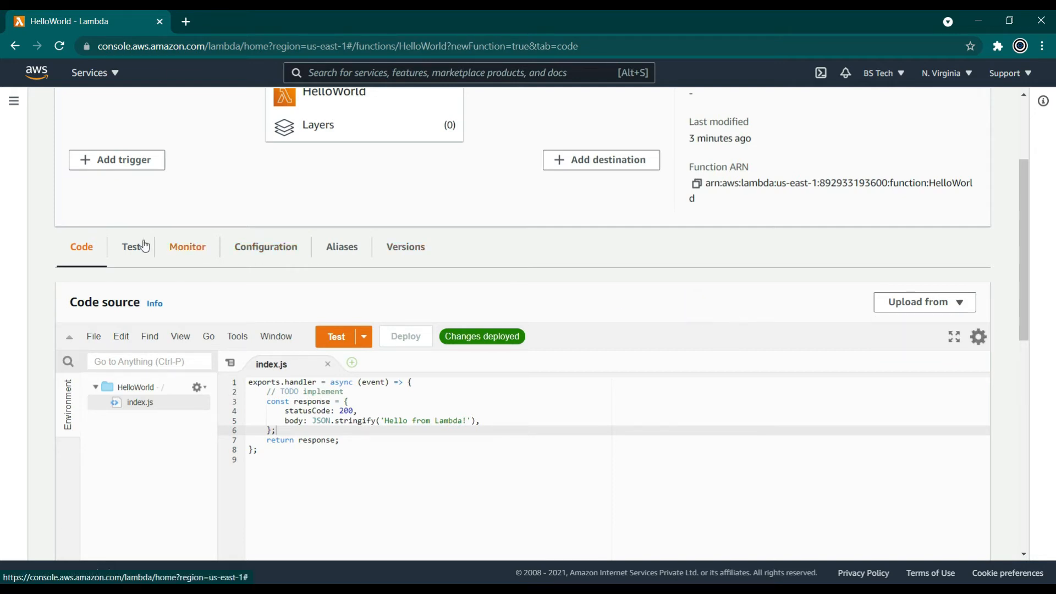
Create a new test event named TEST from the hello-world template and save it.
click(127, 263)
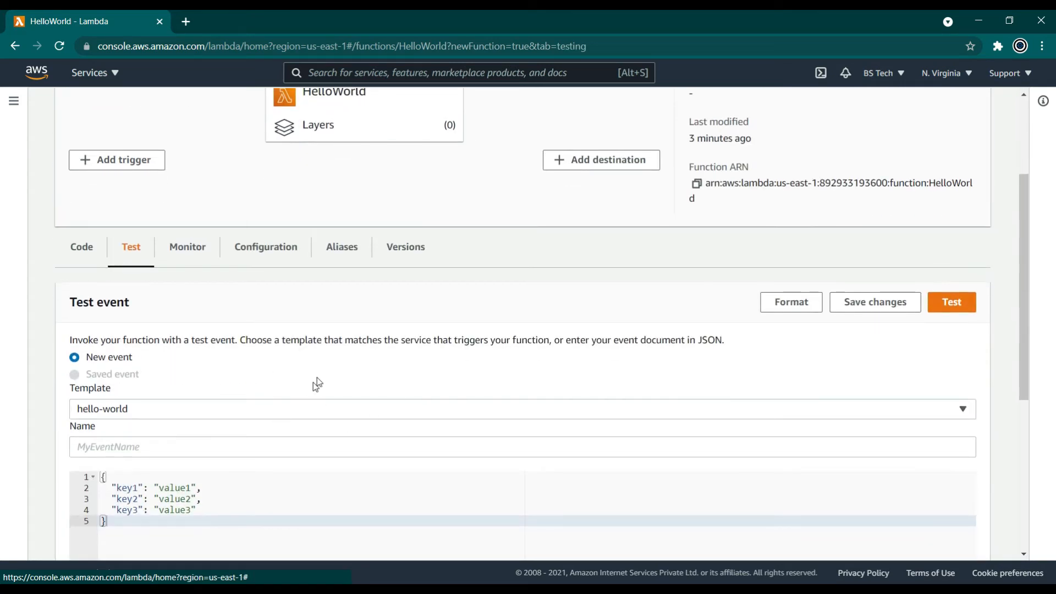
scroll(312, 388, down, 3)
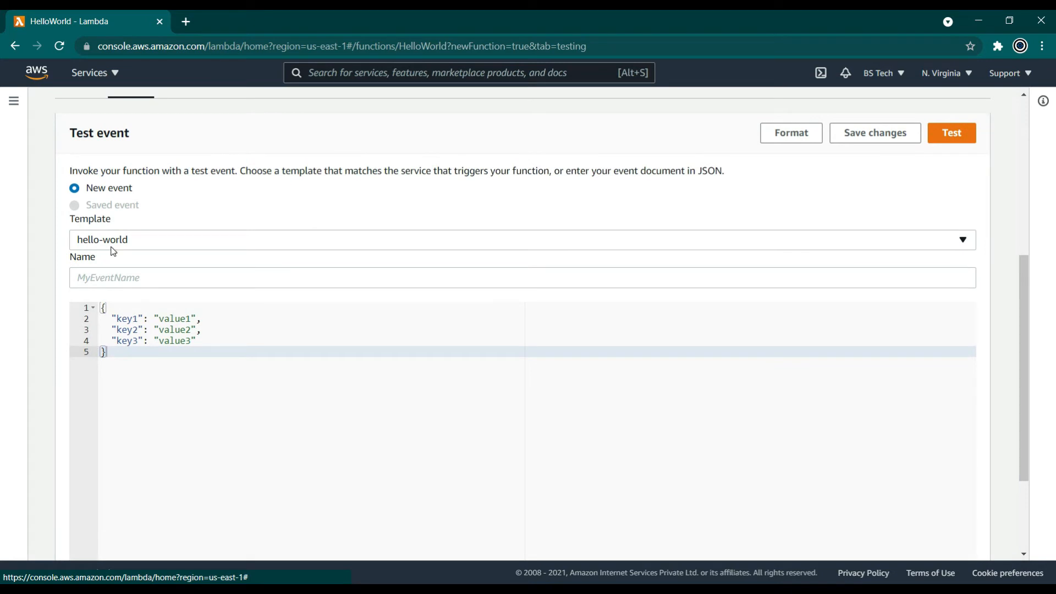
scroll(114, 252, up, 1)
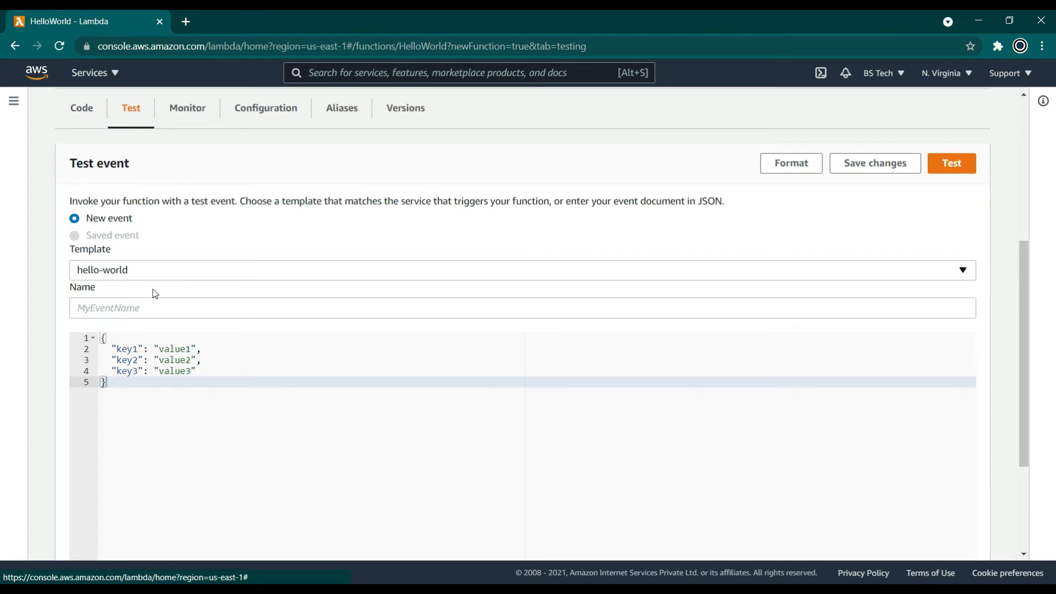
scroll(152, 295, up, 1)
click(164, 373)
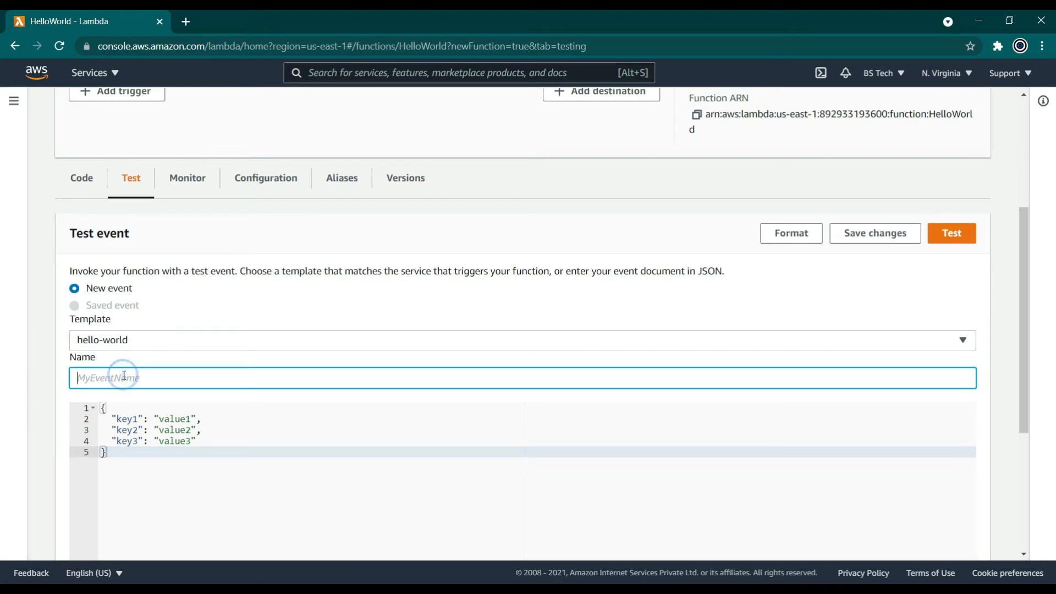
text(TEST)
scroll(123, 375, down, 3)
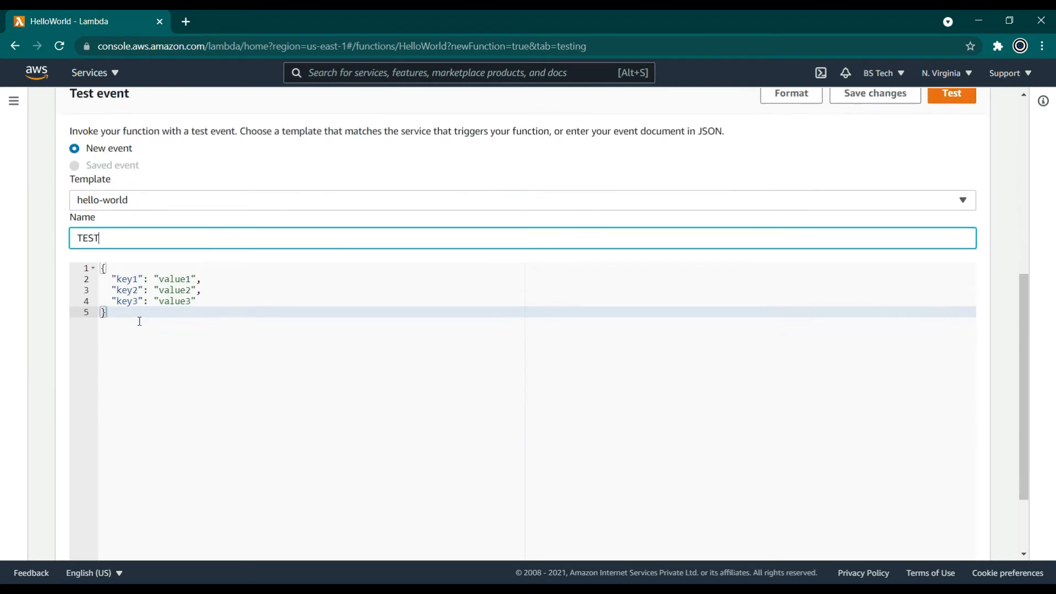
scroll(711, 230, up, 7)
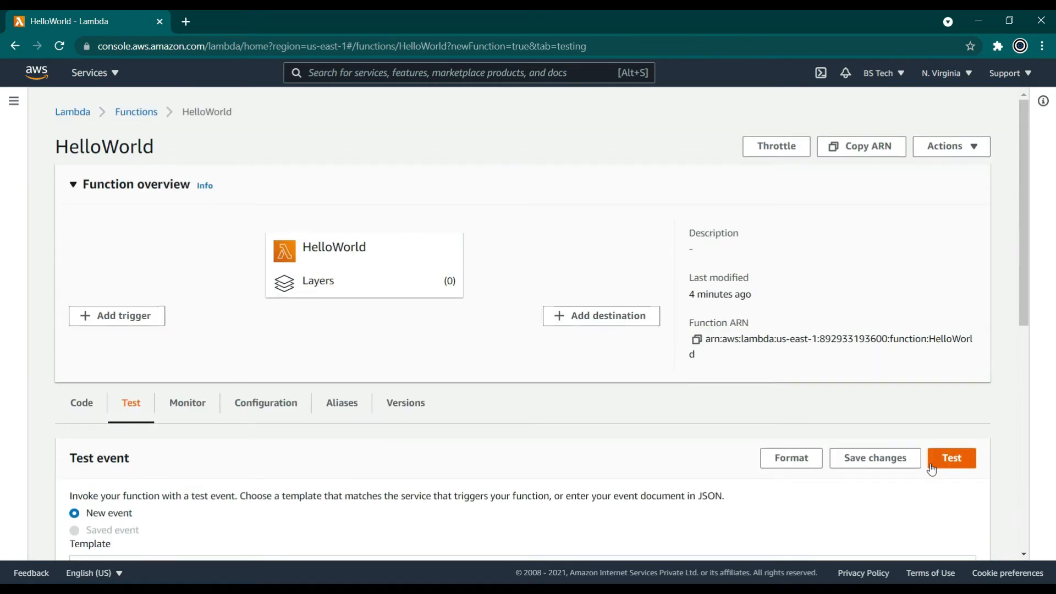
double_click(843, 465)
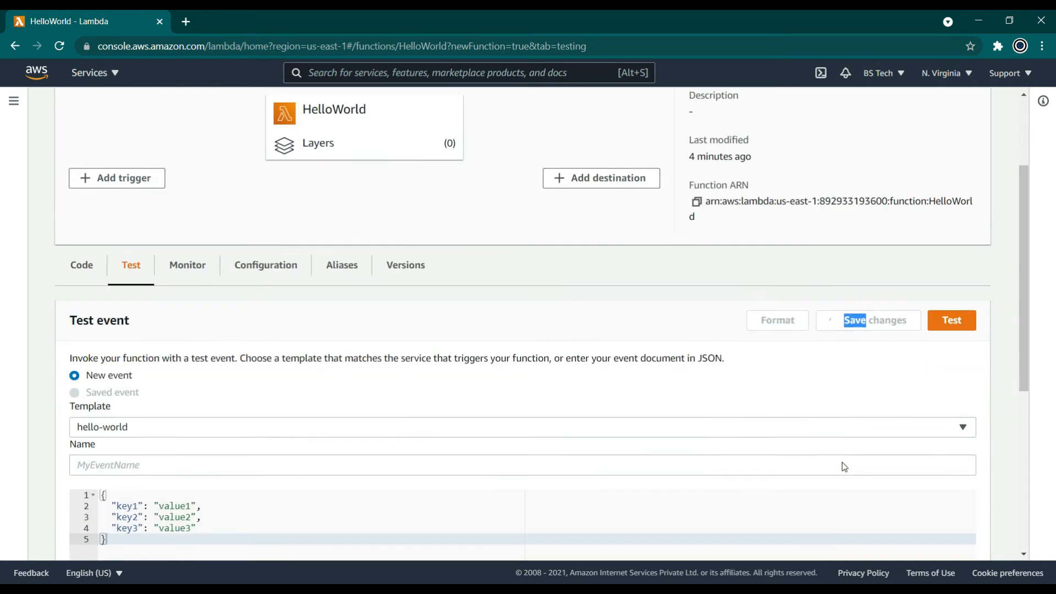
Run the function with the test event and examine the statusCode and body in the execution result details.
click(950, 310)
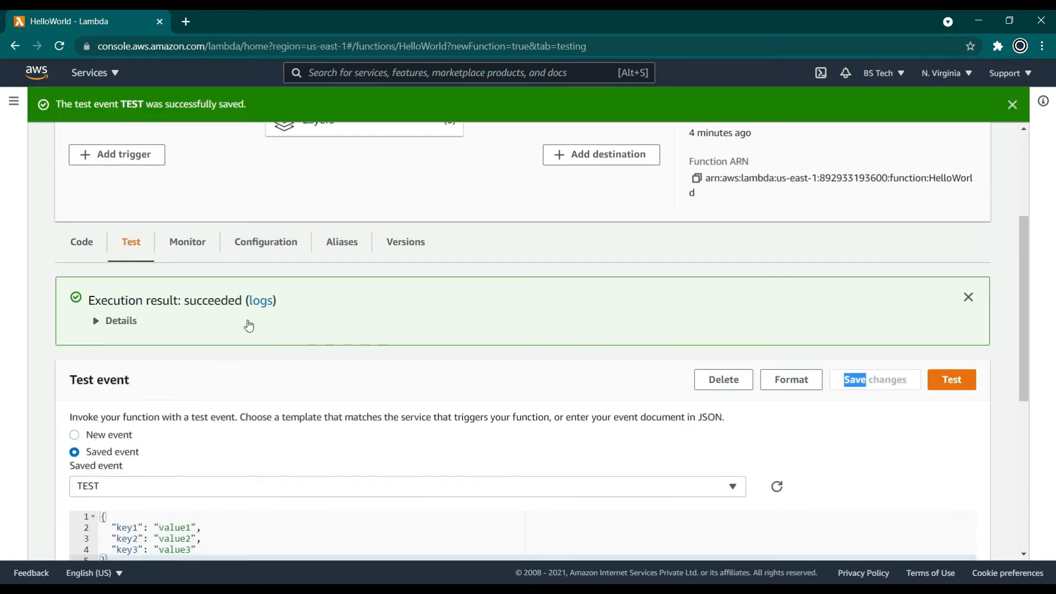
click(112, 322)
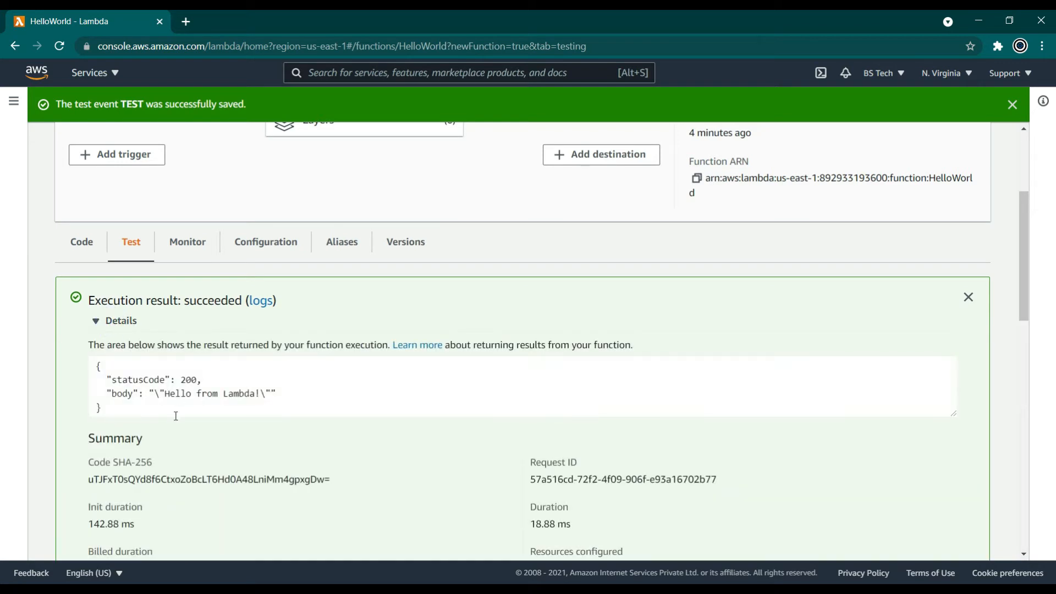
scroll(176, 417, down, 2)
double_click(117, 304)
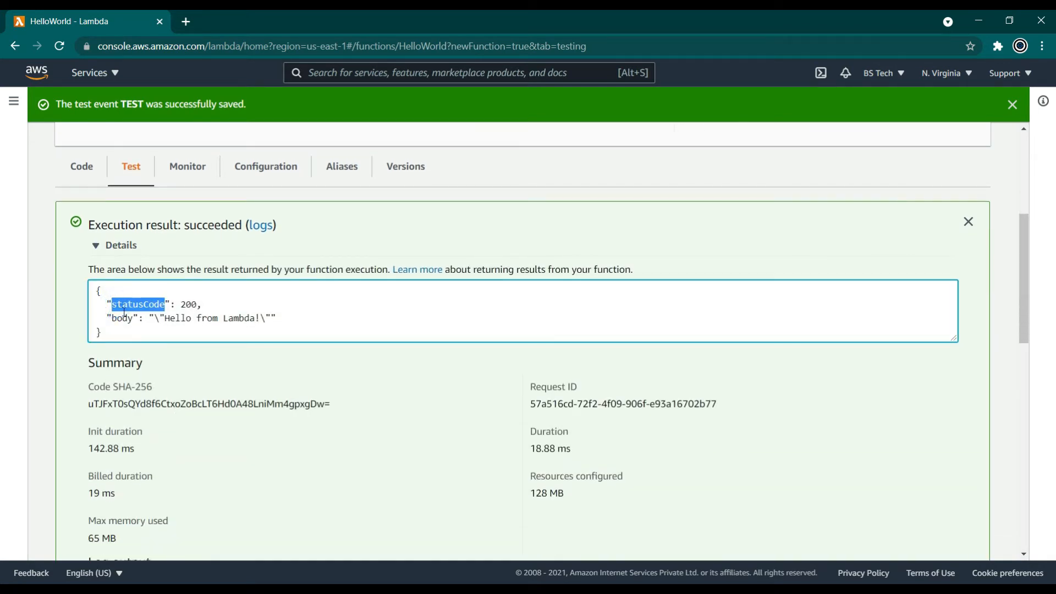
double_click(128, 317)
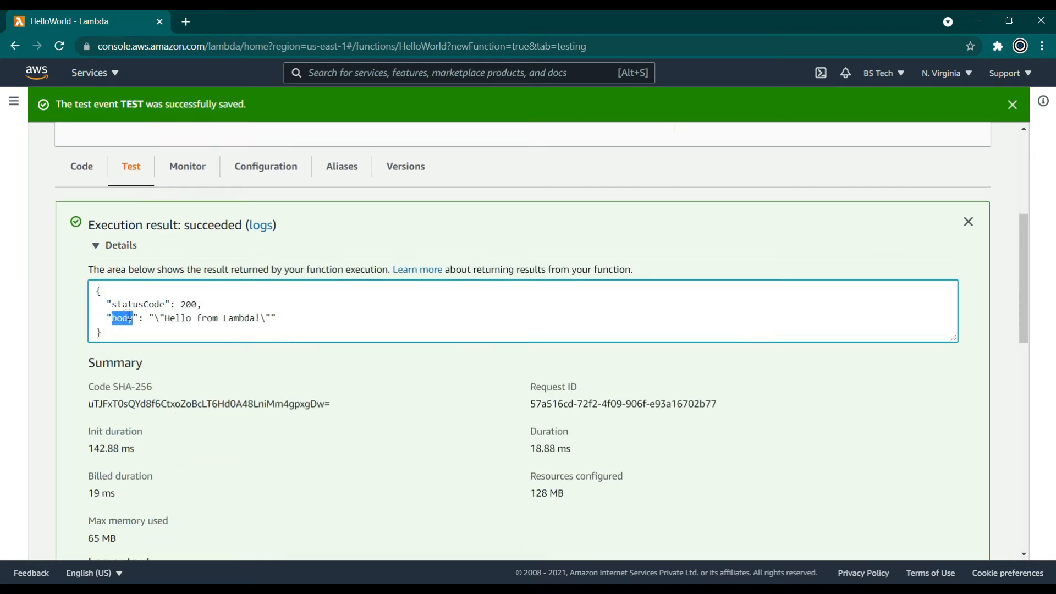
Compare the execution results in the code source with the response object that index.js defines and returns.
click(87, 171)
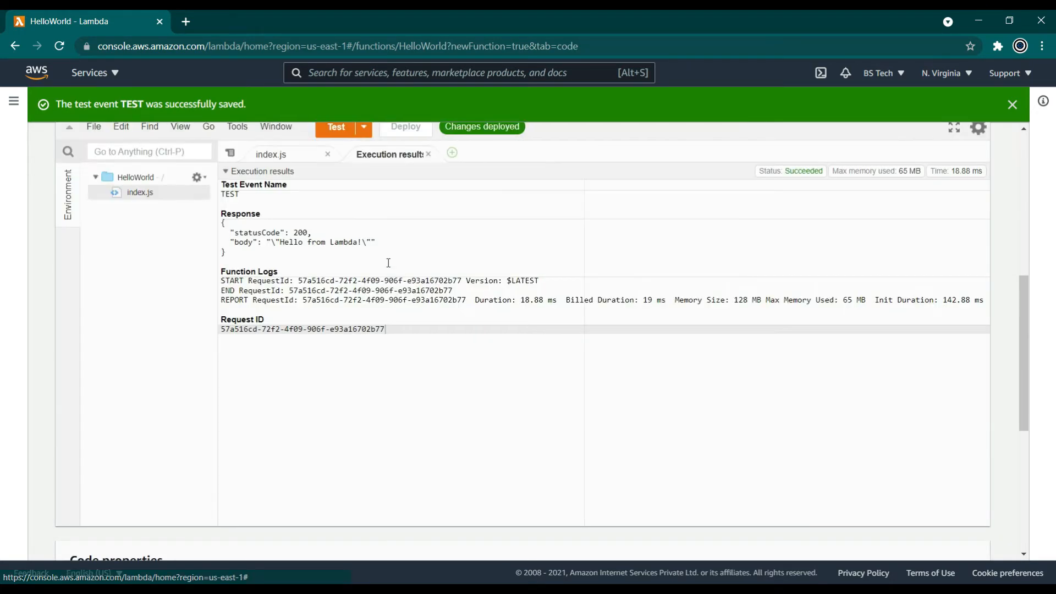
scroll(259, 226, up, 3)
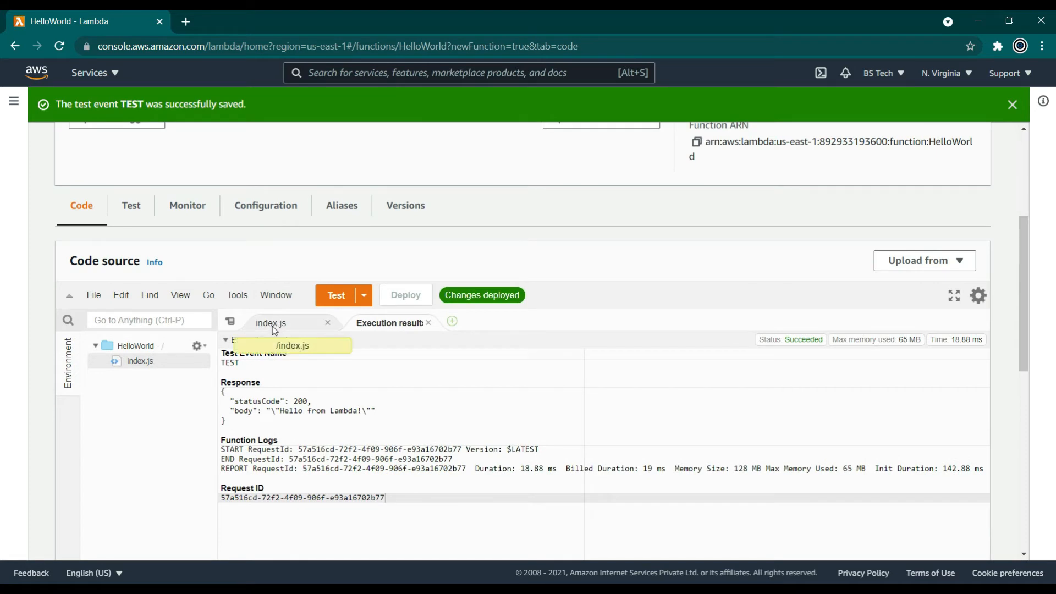
click(281, 321)
click(285, 370)
drag(285, 370, 381, 380)
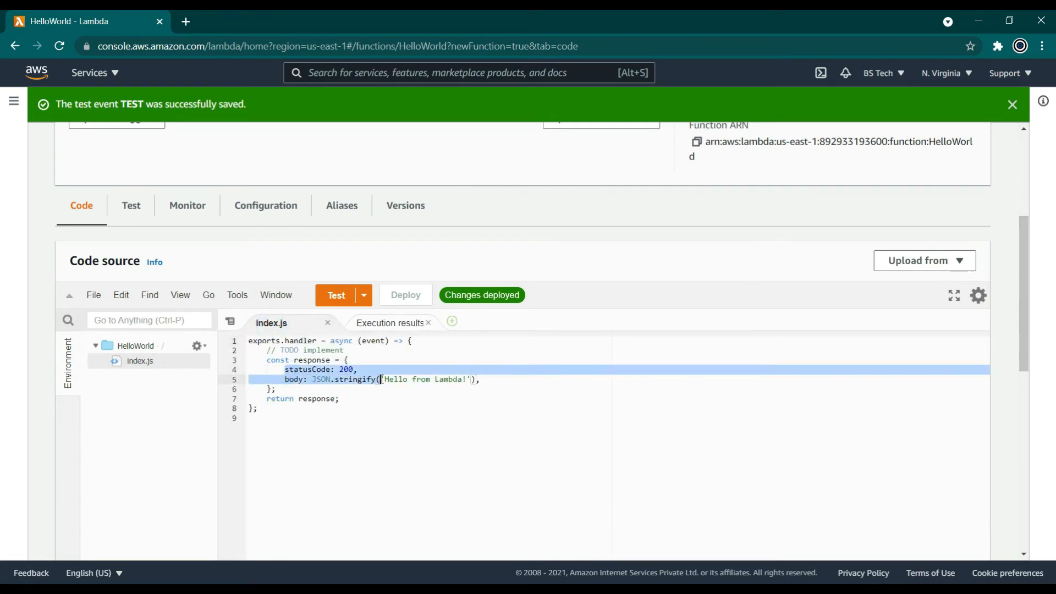
double_click(317, 399)
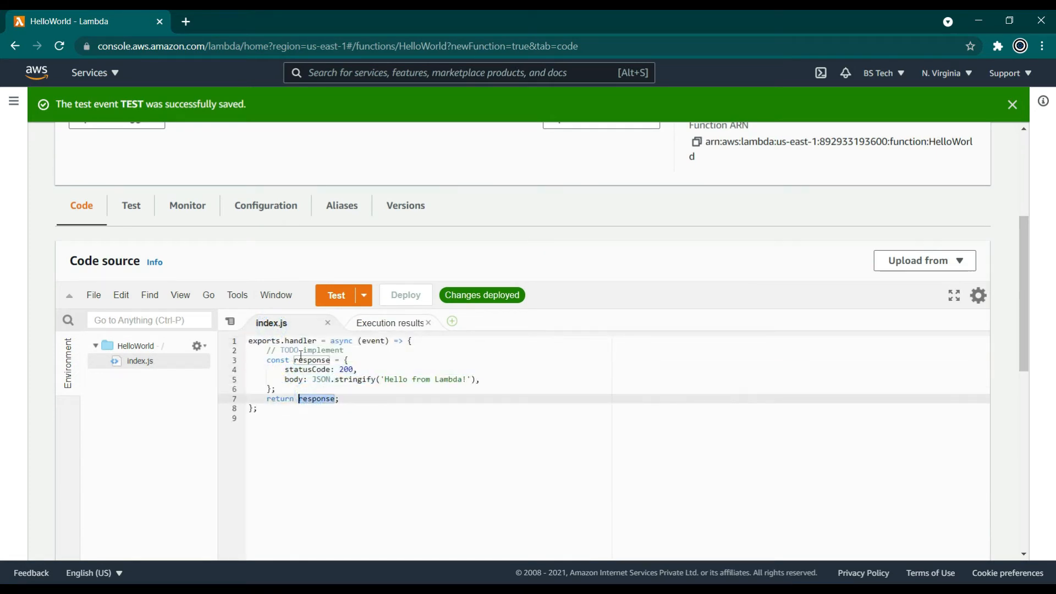
Return to the saved TEST event in the function's test section and dismiss the notification banner.
click(141, 208)
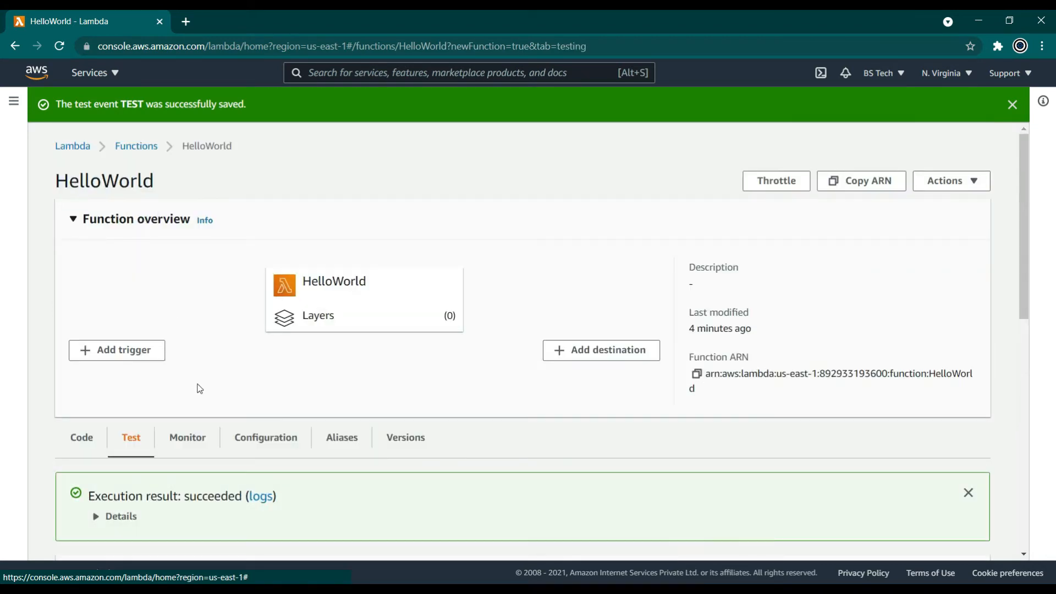
scroll(223, 473, down, 5)
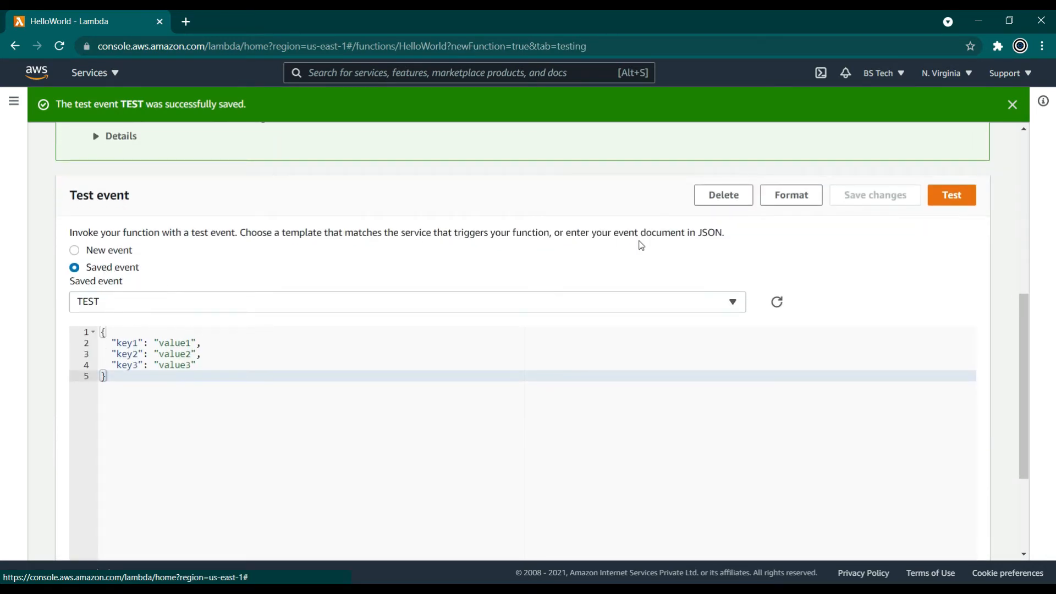
click(1013, 106)
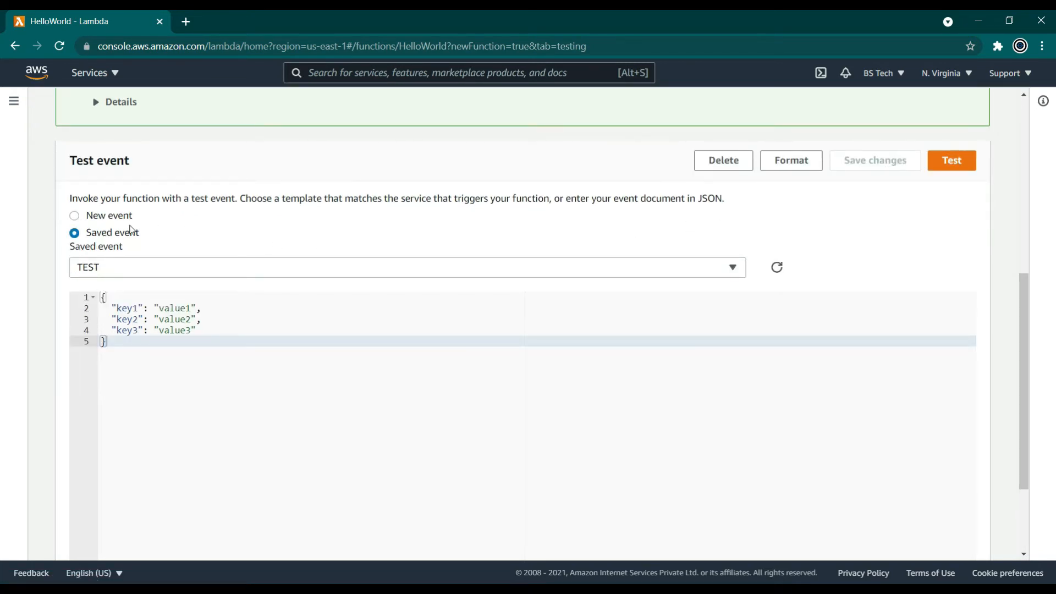
Dismiss the execution result notice and open the function's CloudWatch log stream from its monitoring section to read the log events.
scroll(131, 230, up, 2)
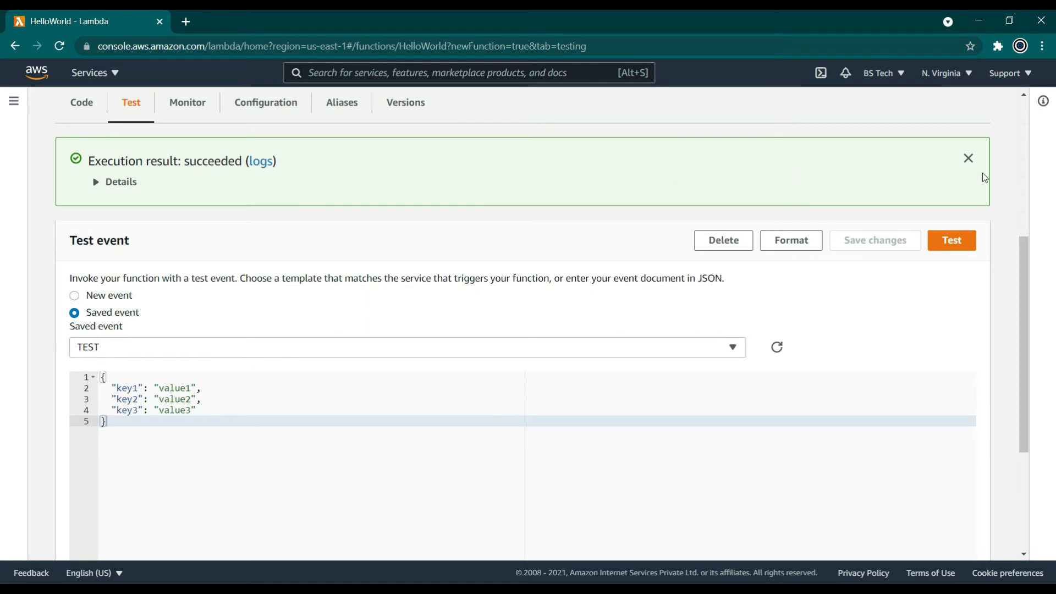
click(969, 159)
scroll(190, 209, up, 2)
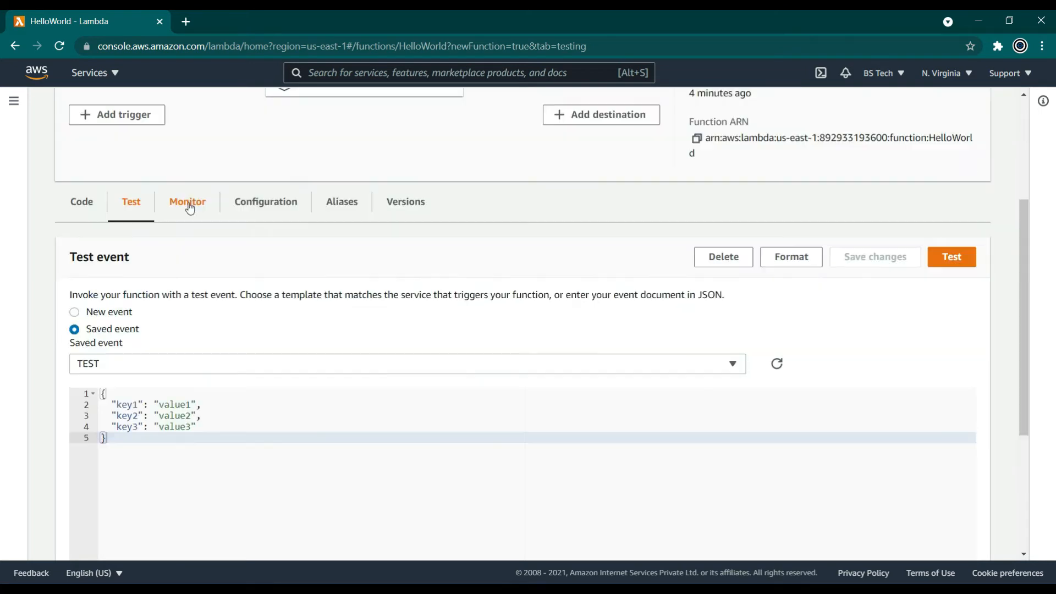
click(187, 204)
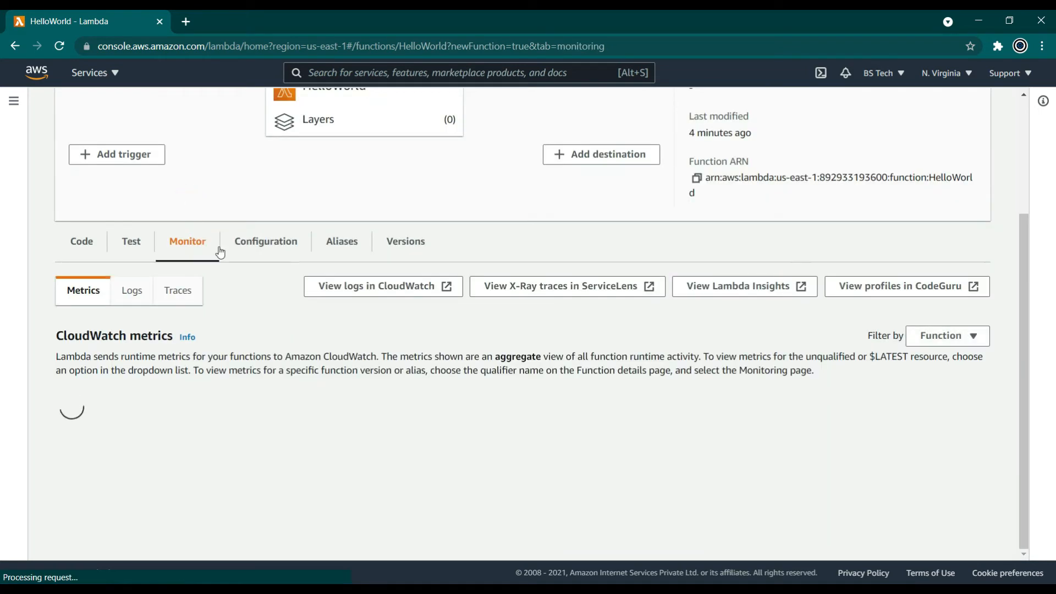
click(362, 297)
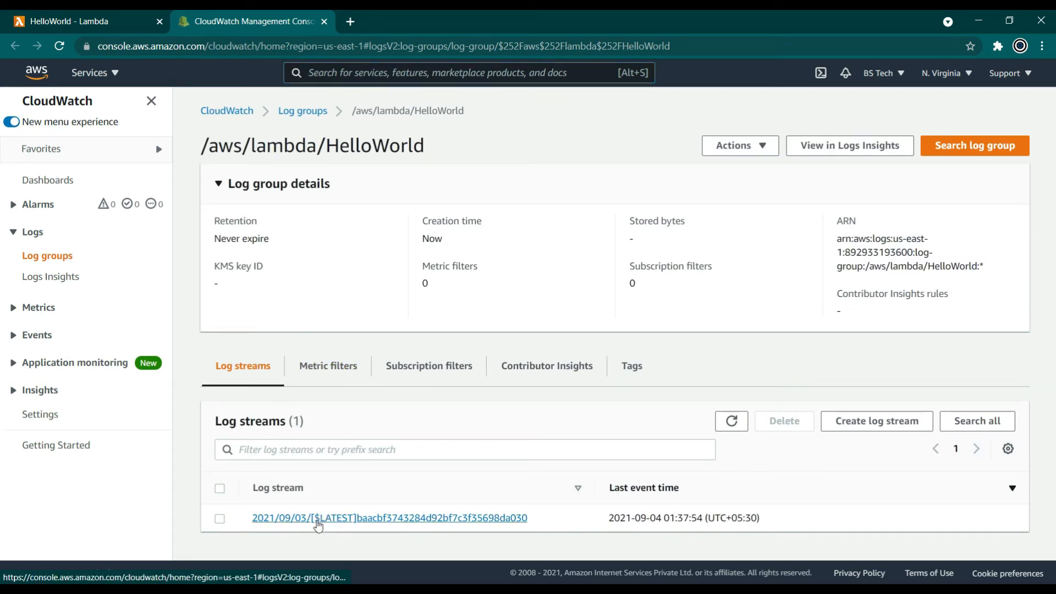
click(318, 520)
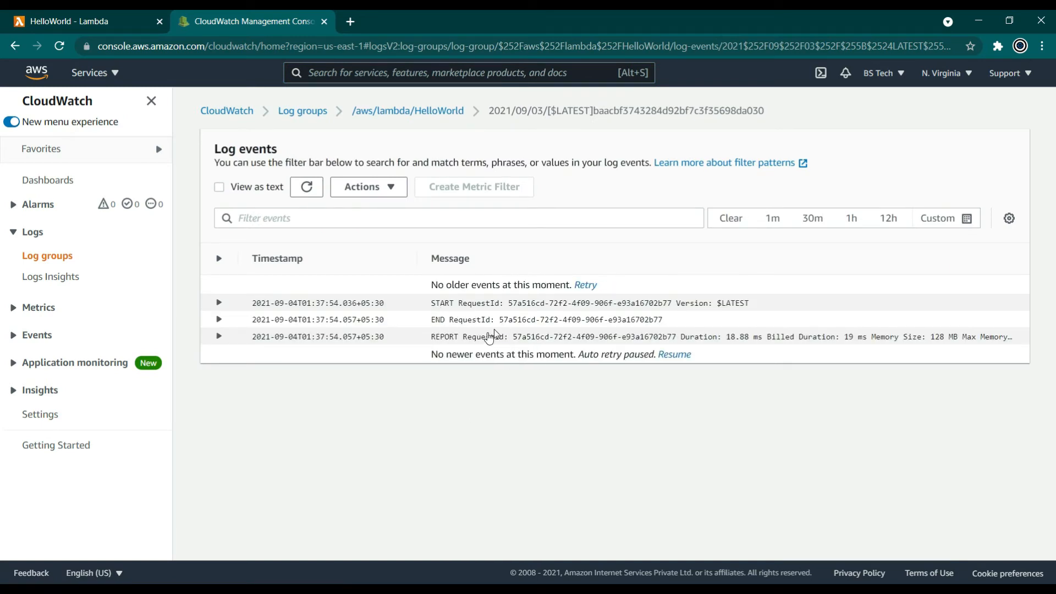
Review the code in index.js, then return to the /aws/lambda/HelloWorld log group in CloudWatch.
click(98, 28)
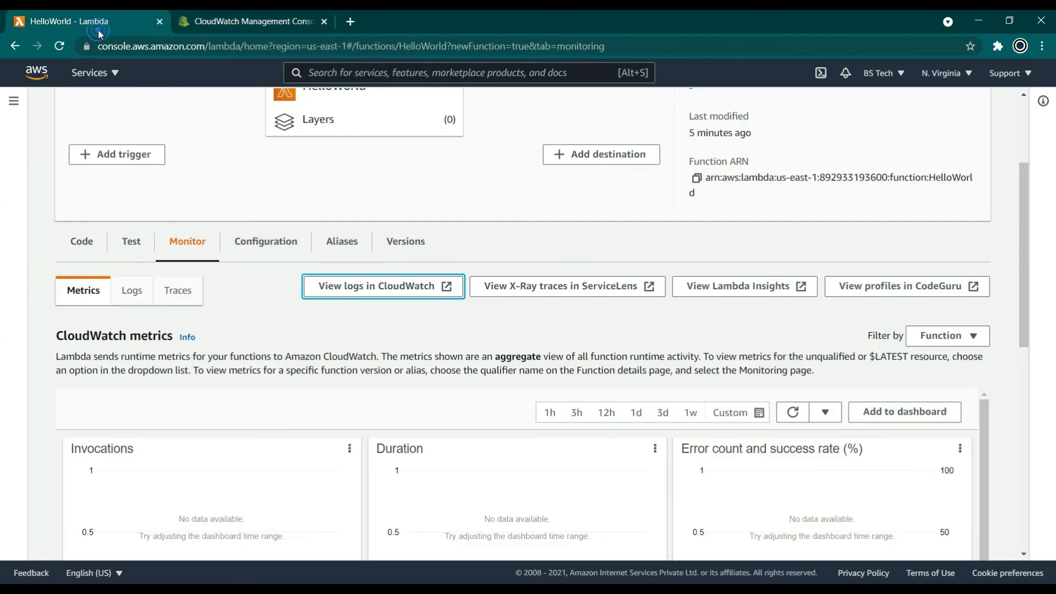
click(81, 241)
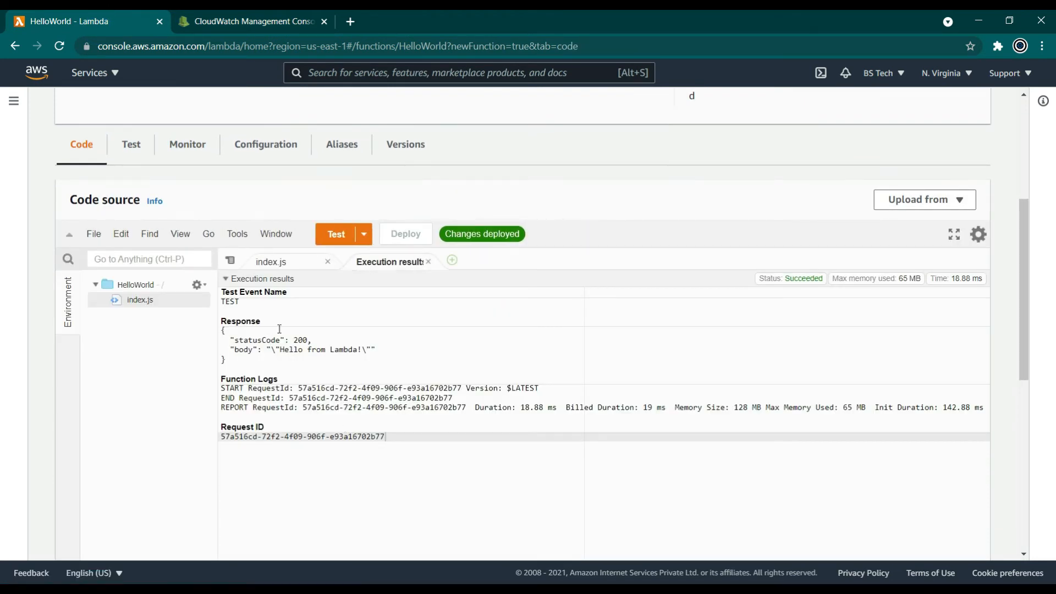
click(274, 261)
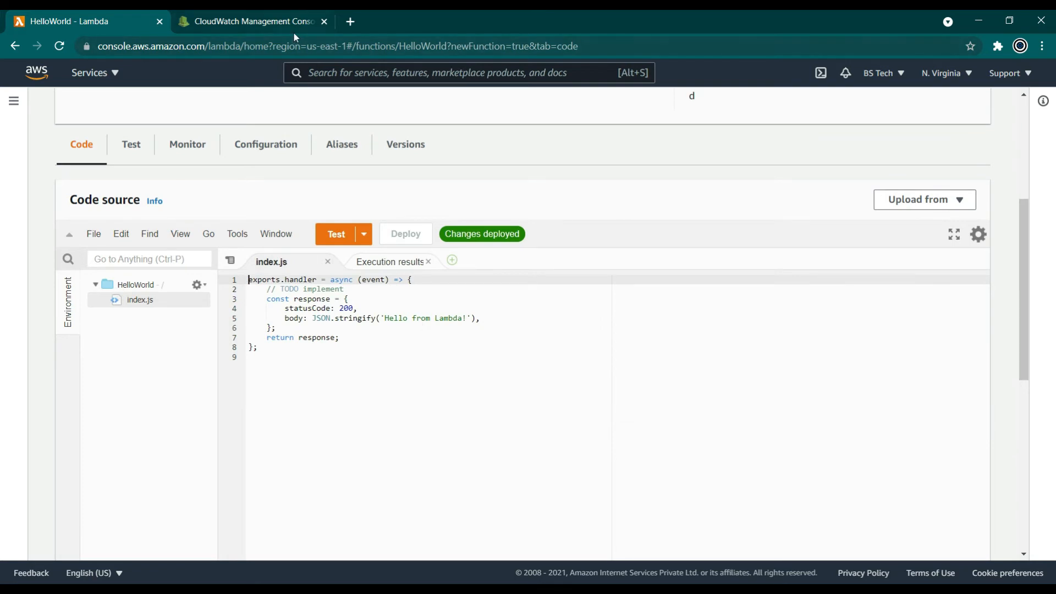
click(274, 23)
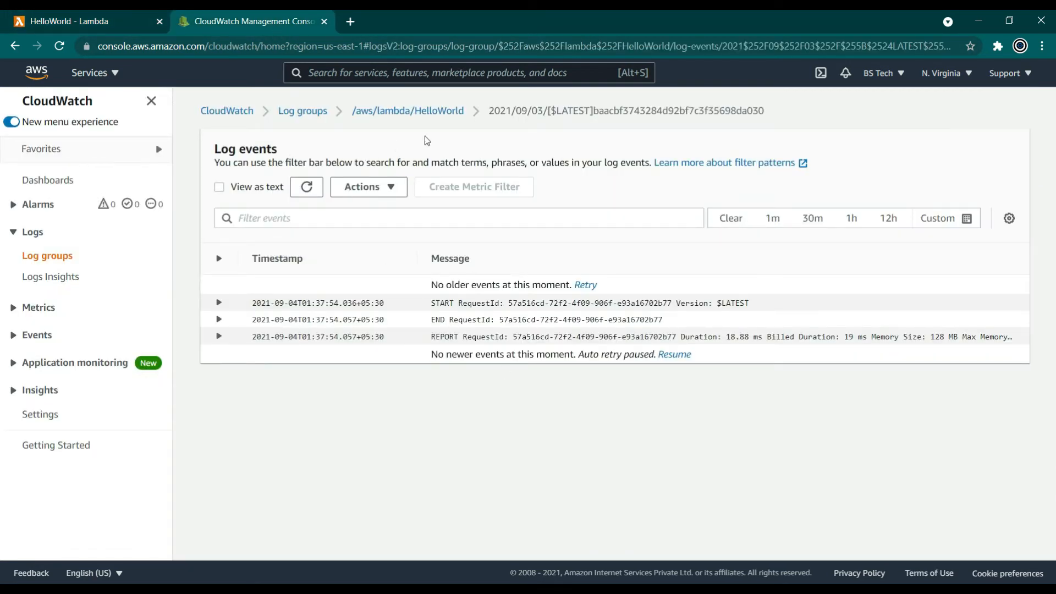
click(414, 112)
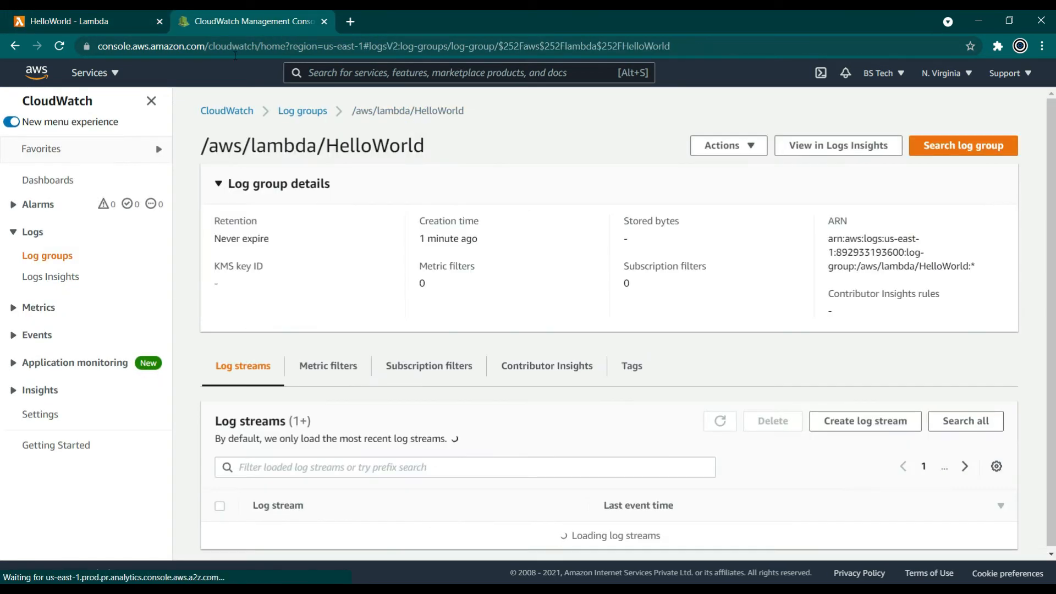
Add the line console.log(response); to index.js between the response object and the return statement.
click(88, 17)
click(280, 328)
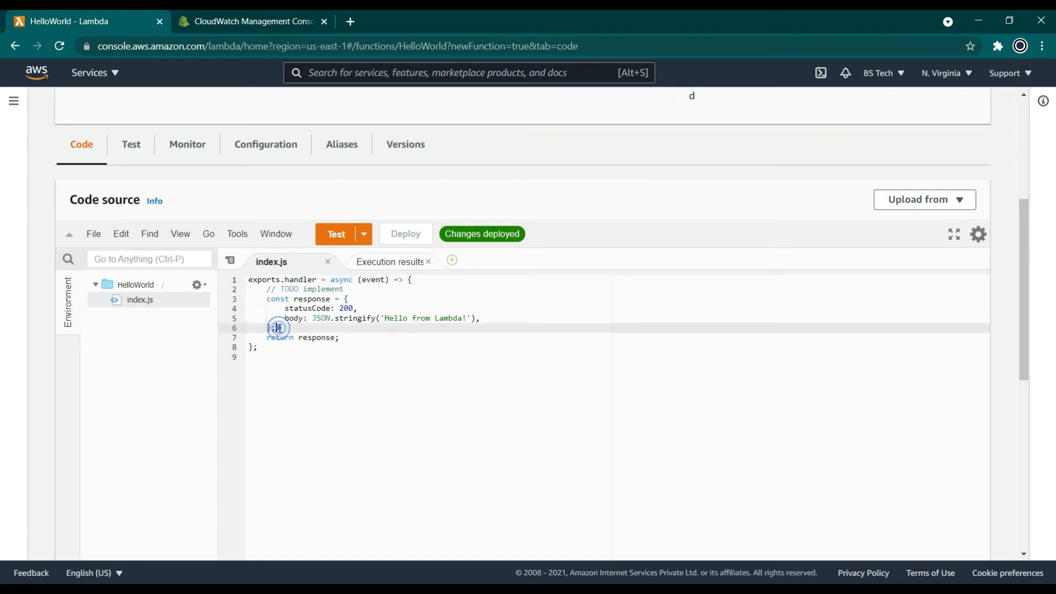
key(Return)
text(con)
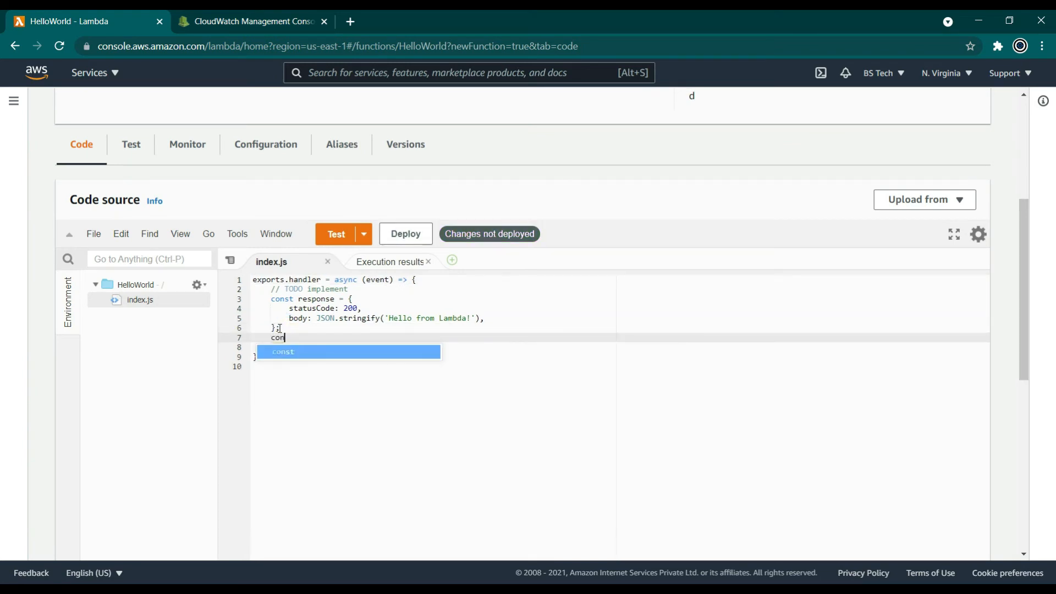
text(sole.log()
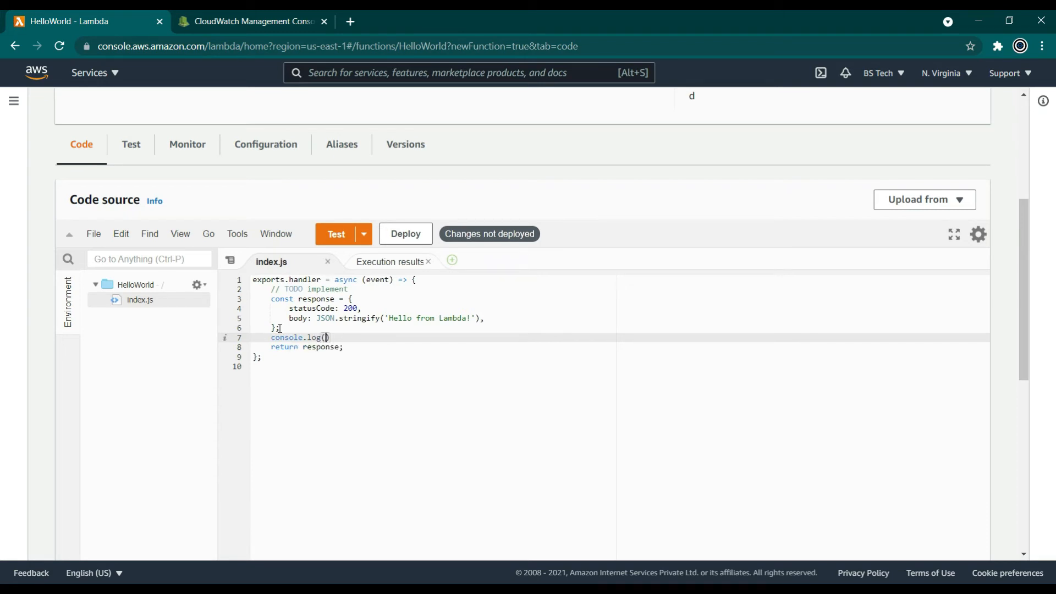
text(response)
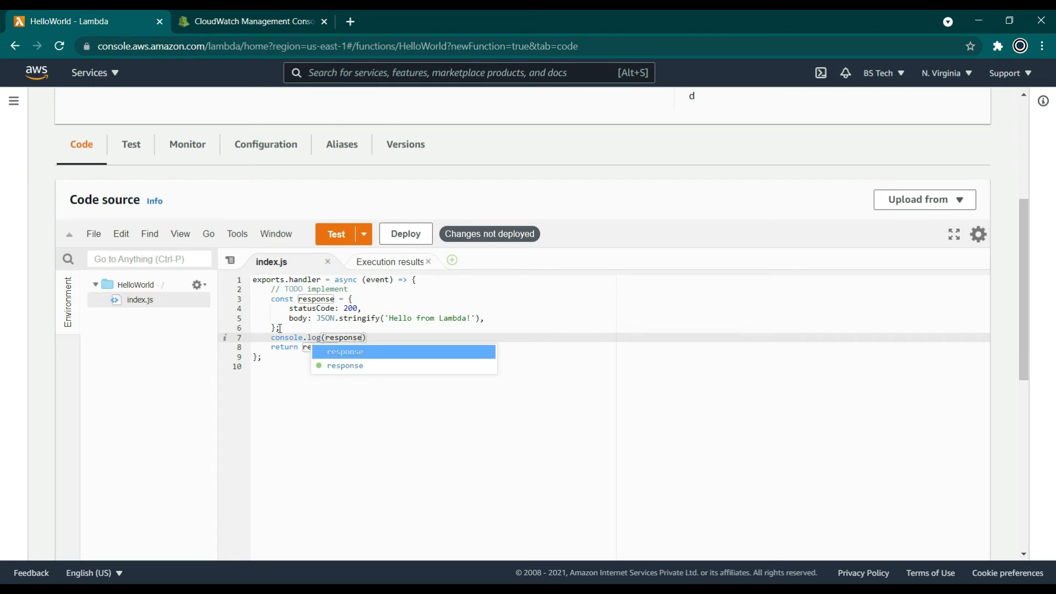
text();)
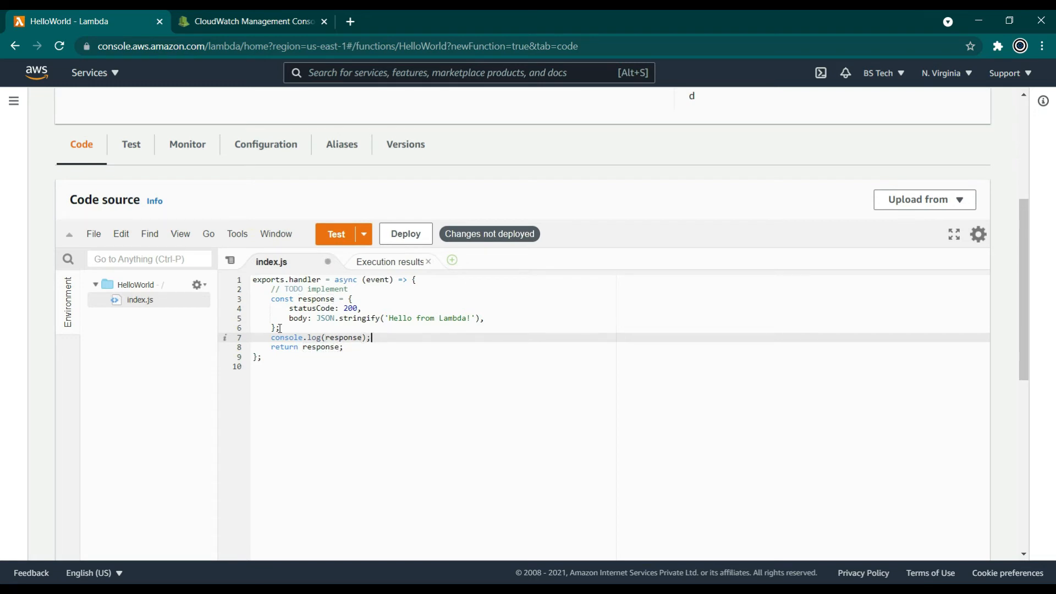
Deploy the code change, run the function with the test event, and examine the Response and Function Logs.
click(417, 232)
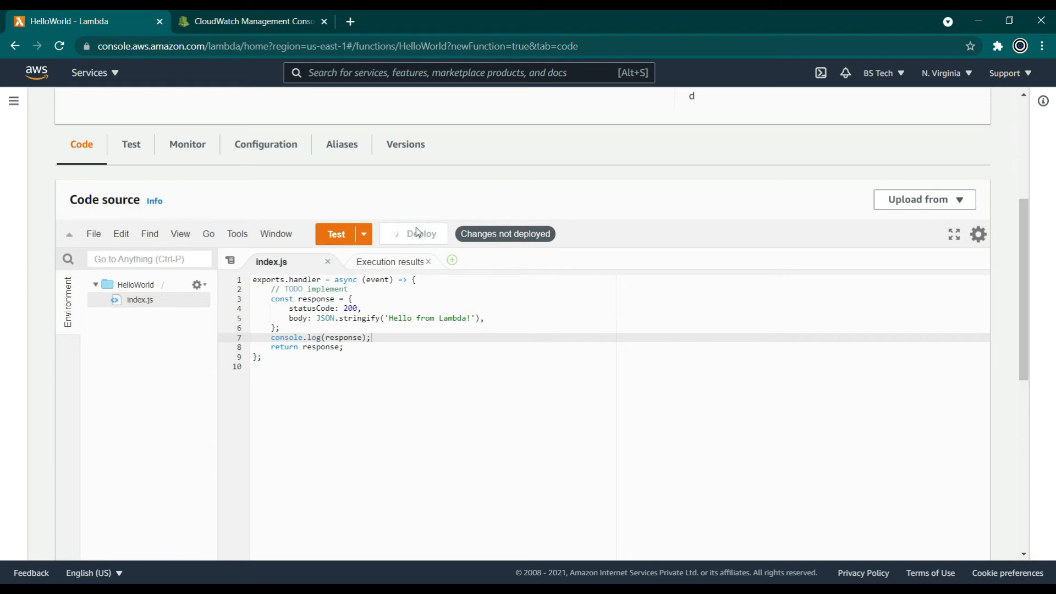
click(324, 235)
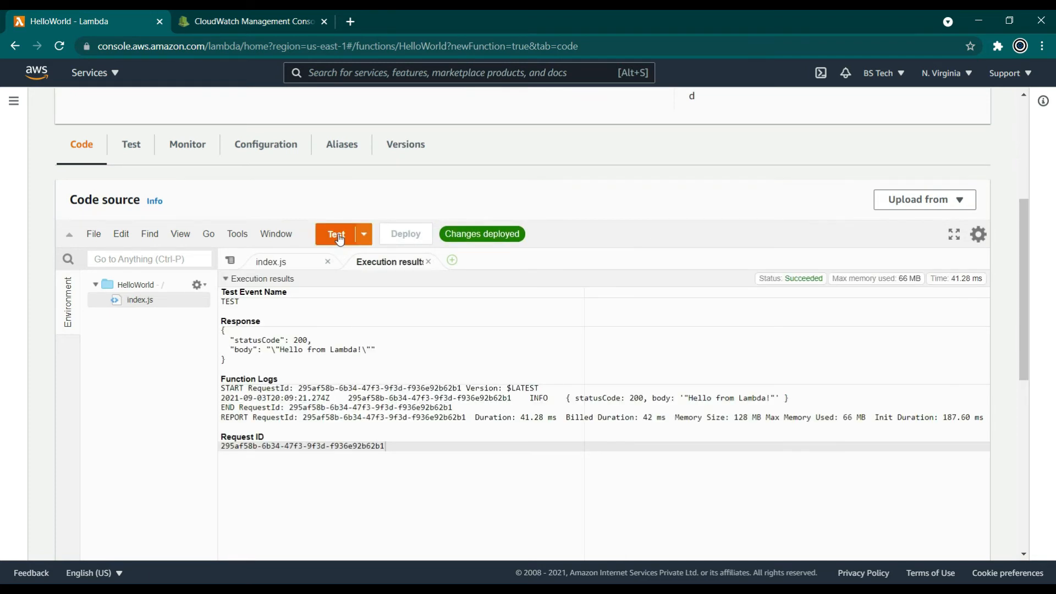
drag(232, 353, 218, 329)
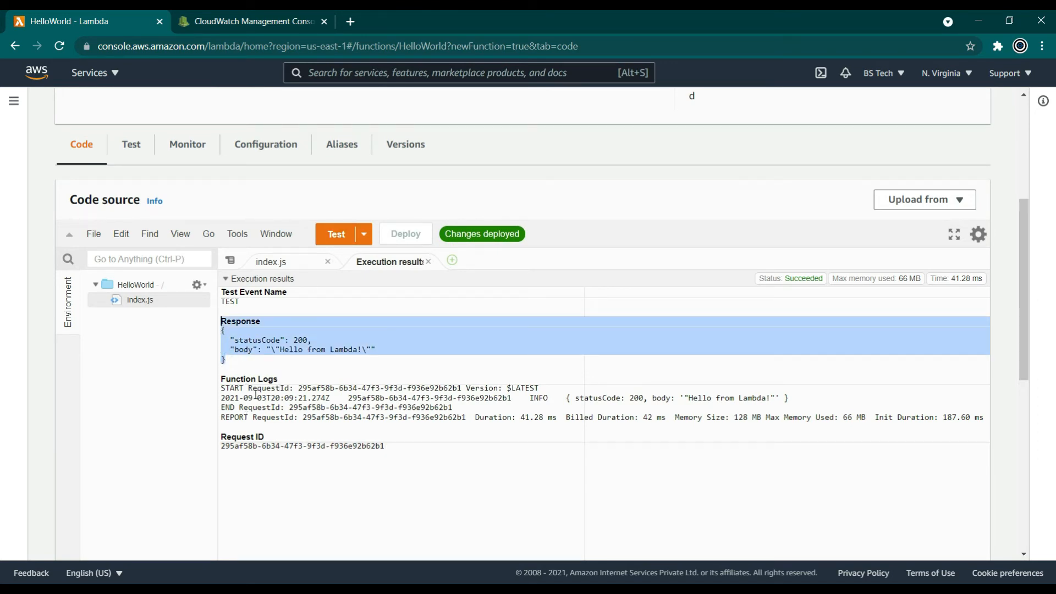
drag(224, 398, 705, 406)
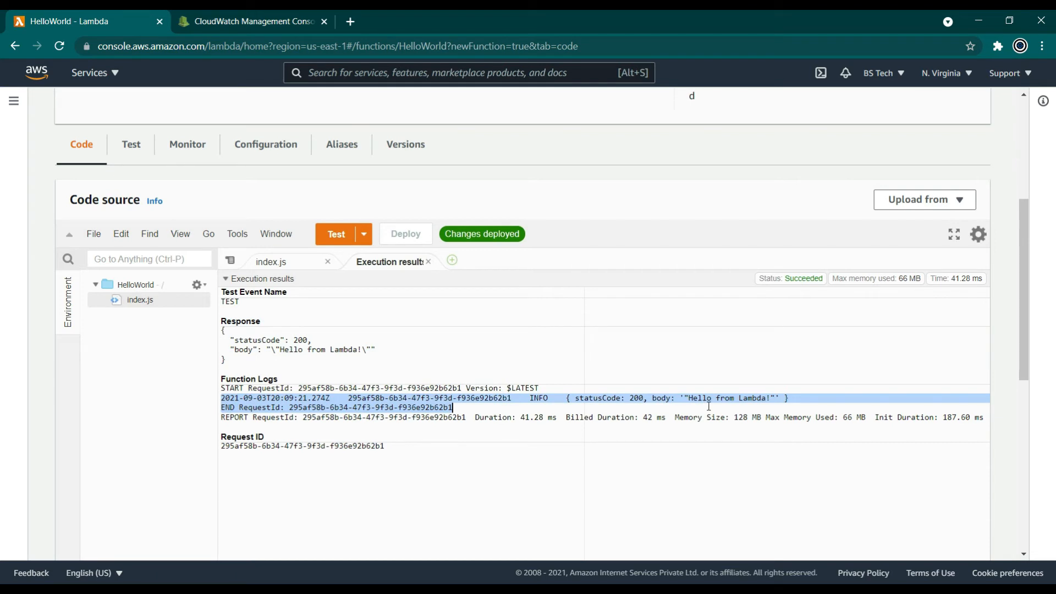
click(706, 403)
Refresh the log streams of the HelloWorld log group in CloudWatch and open the newest one to read the logged response.
click(288, 13)
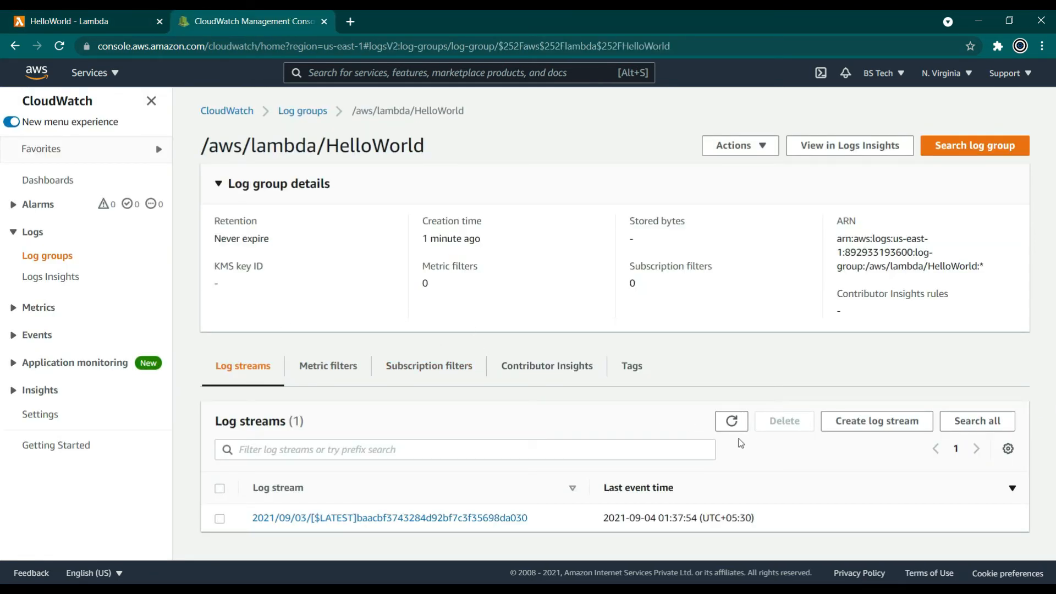
click(732, 422)
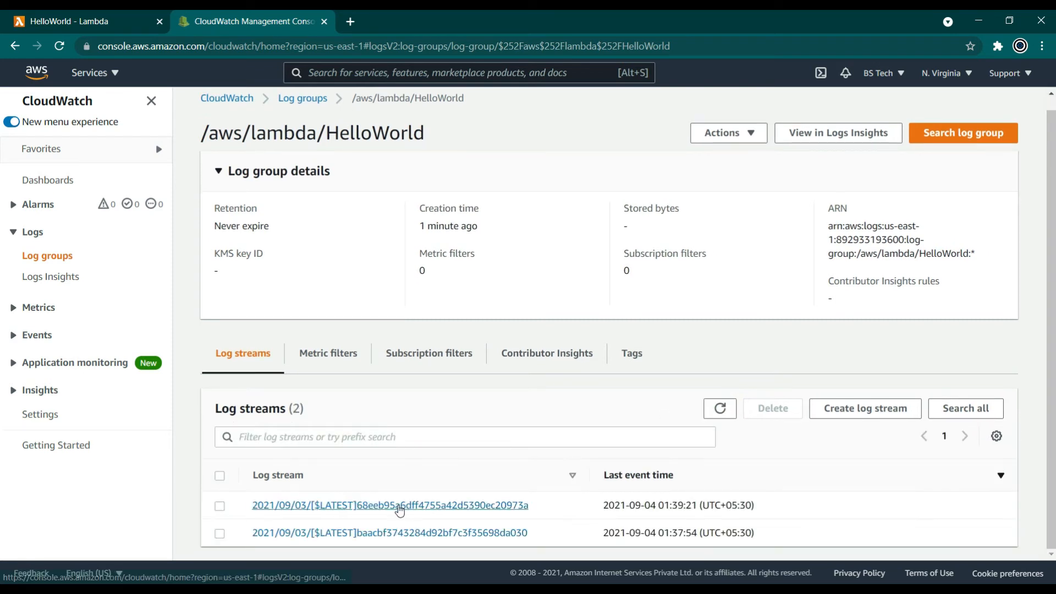
click(400, 507)
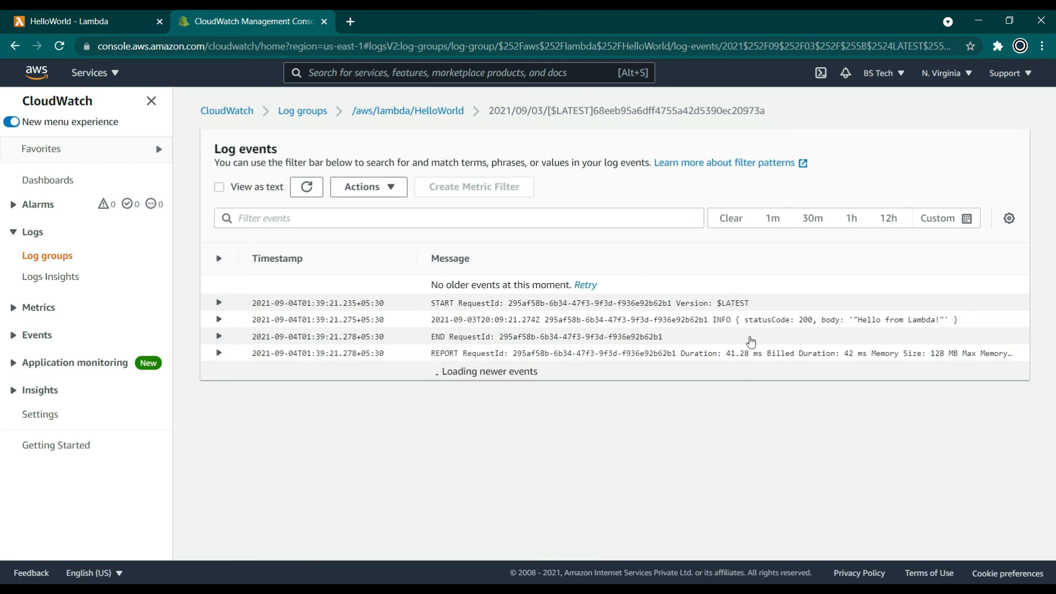
Back in the Lambda function, examine its CloudWatch metrics charts, from invocations and duration to concurrent executions.
click(147, 17)
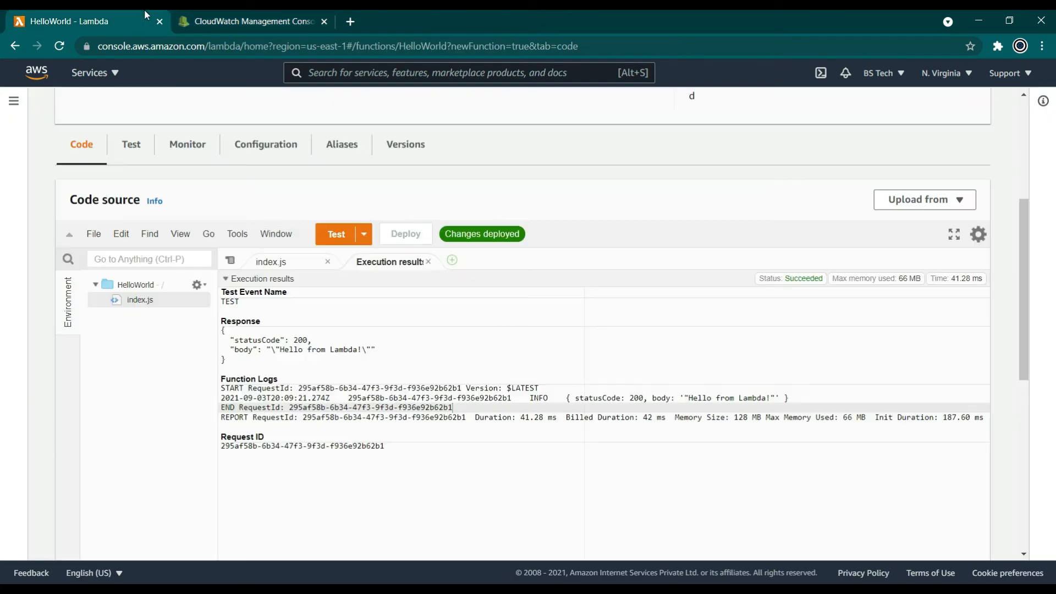
click(186, 145)
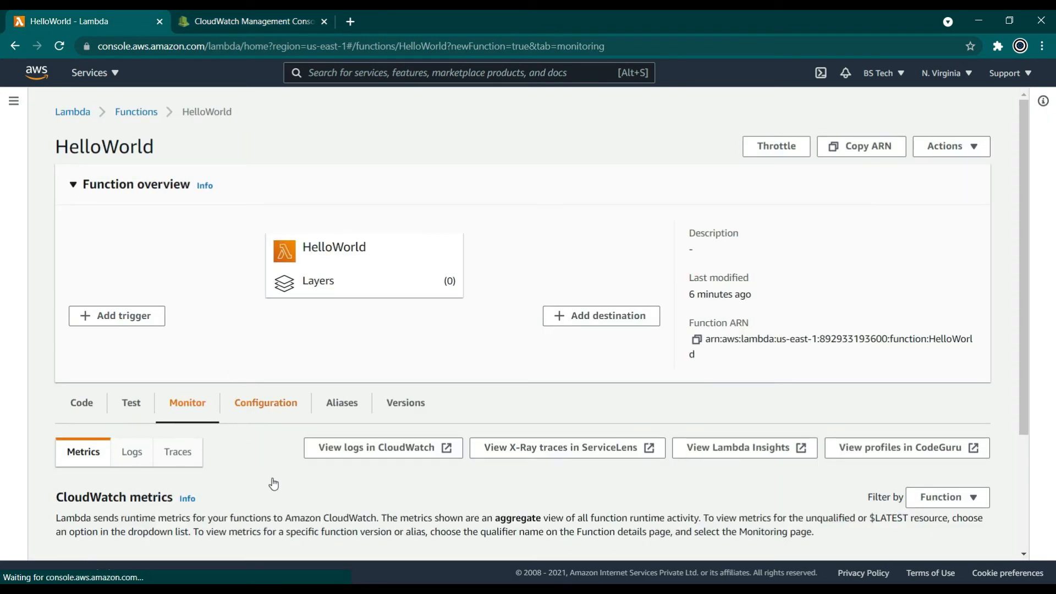
scroll(902, 398, down, 3)
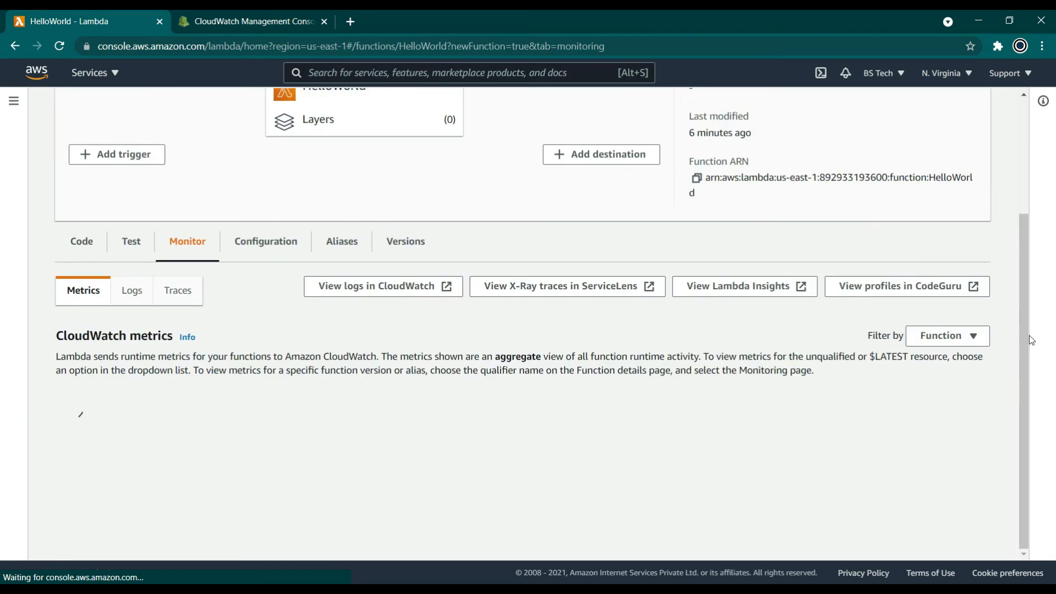
scroll(1022, 332, down, 3)
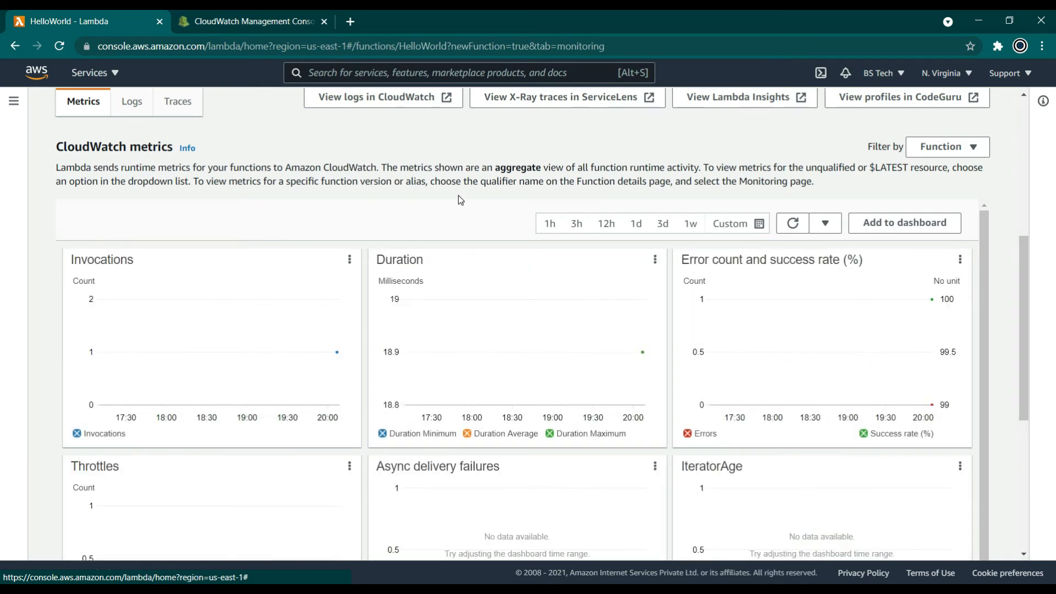
scroll(457, 196, down, 2)
scroll(458, 196, down, 2)
scroll(504, 428, up, 2)
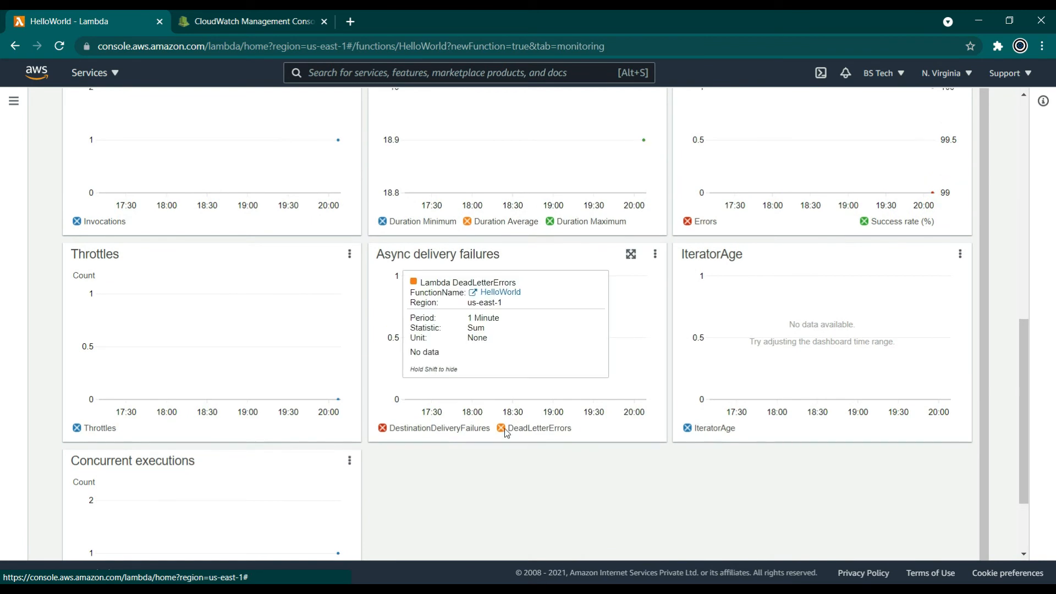
scroll(504, 428, up, 5)
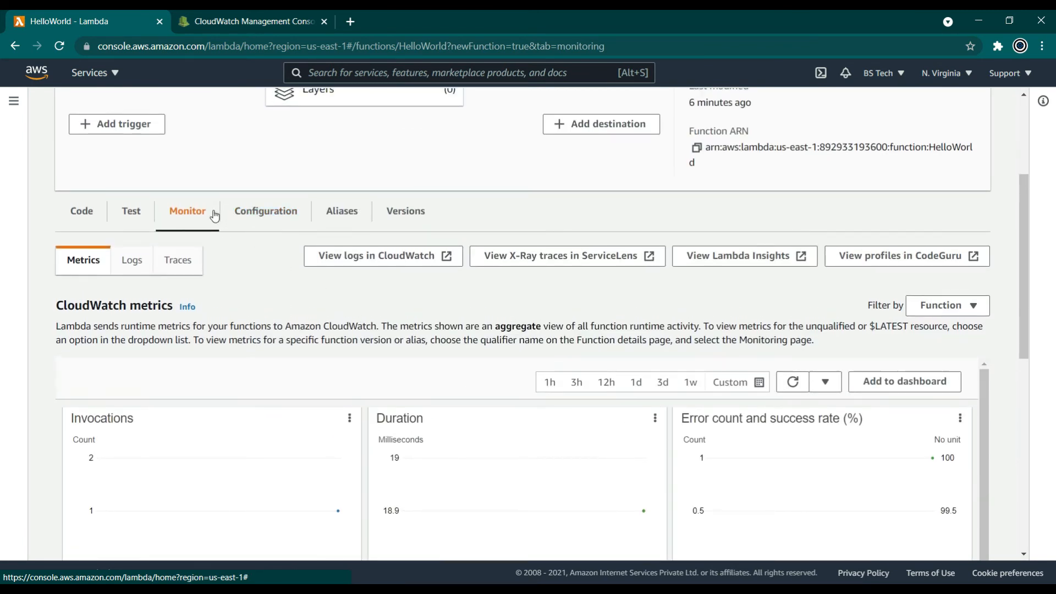
Dismiss the AWS Compute Optimizer notice in the function's general configuration and open the basic settings for editing, reviewing the memory setting.
click(267, 211)
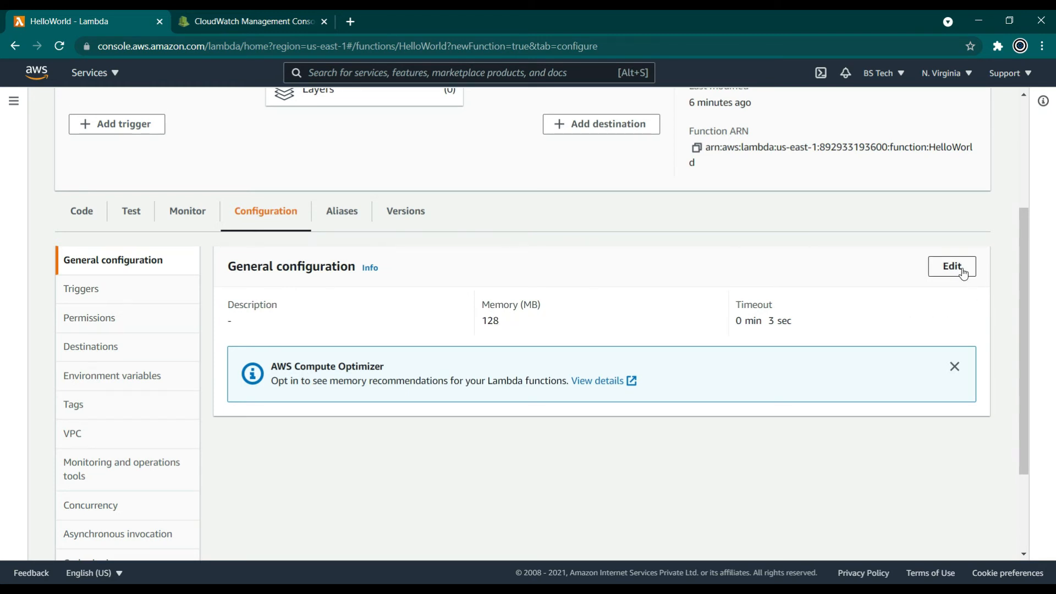
click(956, 366)
click(953, 267)
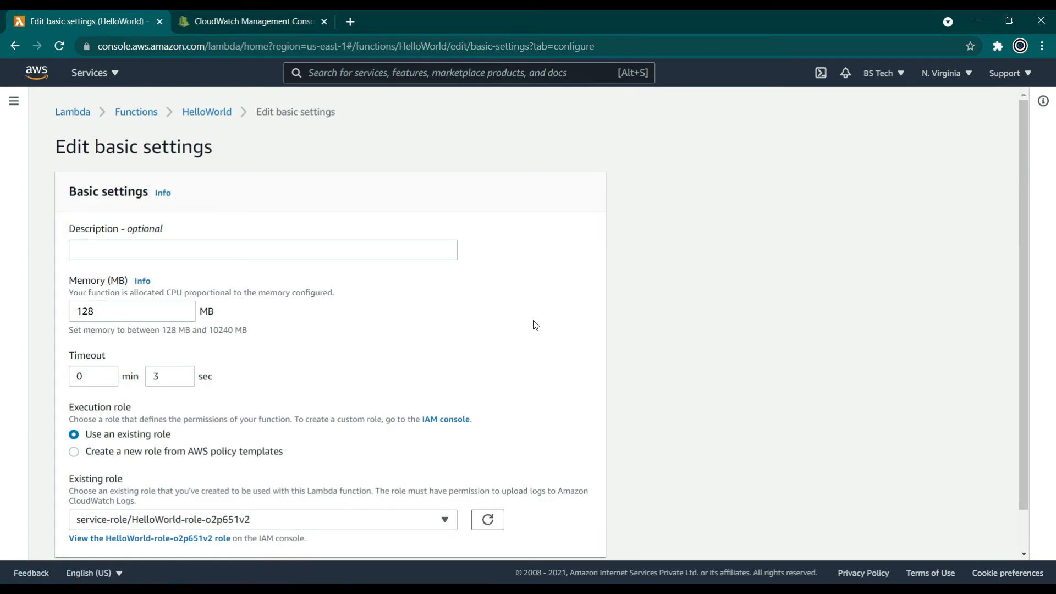
click(161, 304)
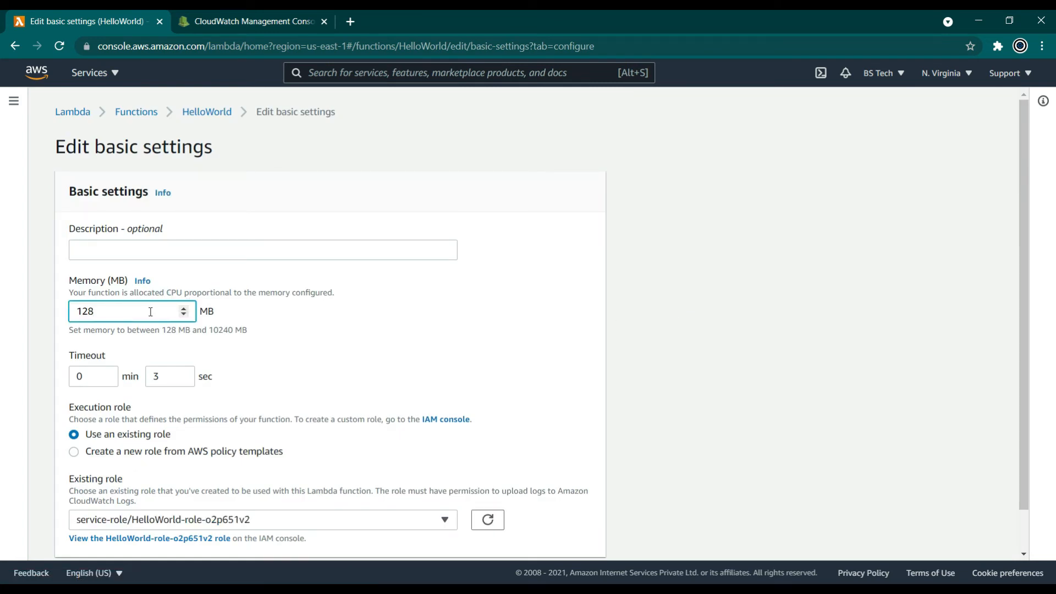
scroll(146, 397, down, 1)
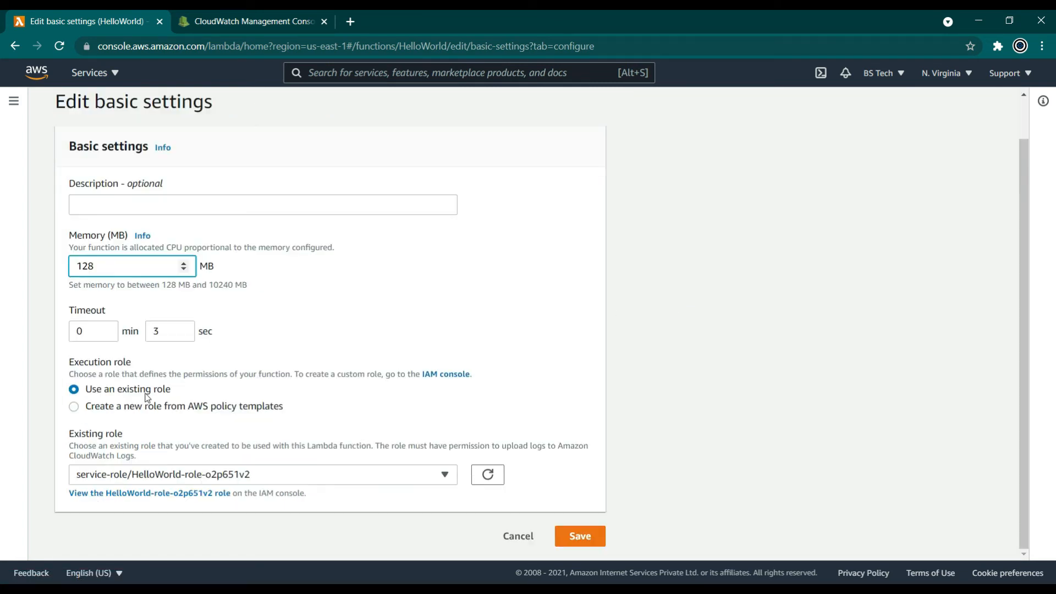
Set the minutes of the function's timeout to 15 and check the maximum timeout allowed.
click(100, 331)
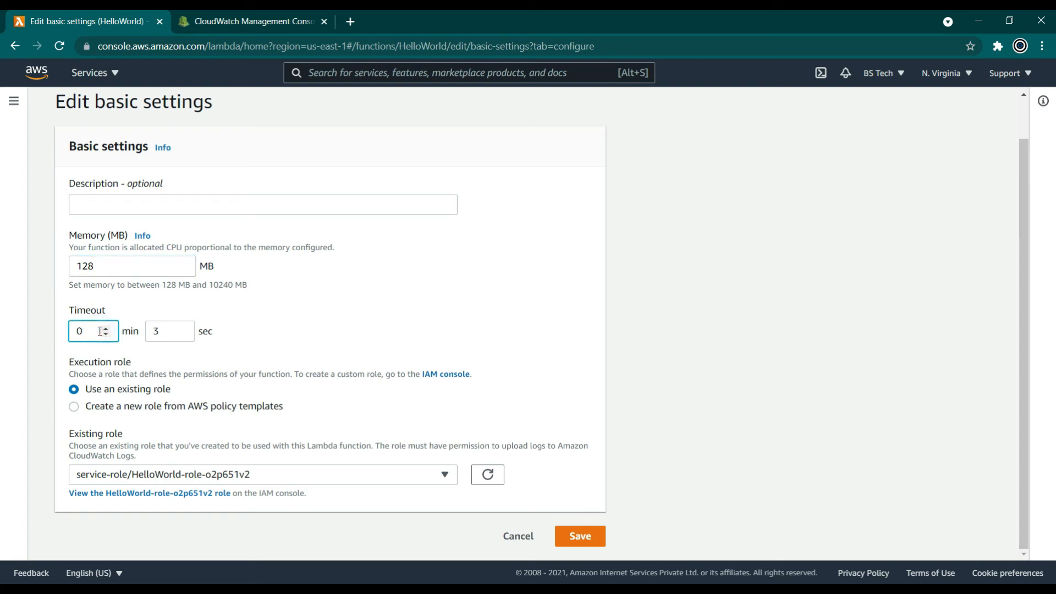
key(BackSpace)
text(15)
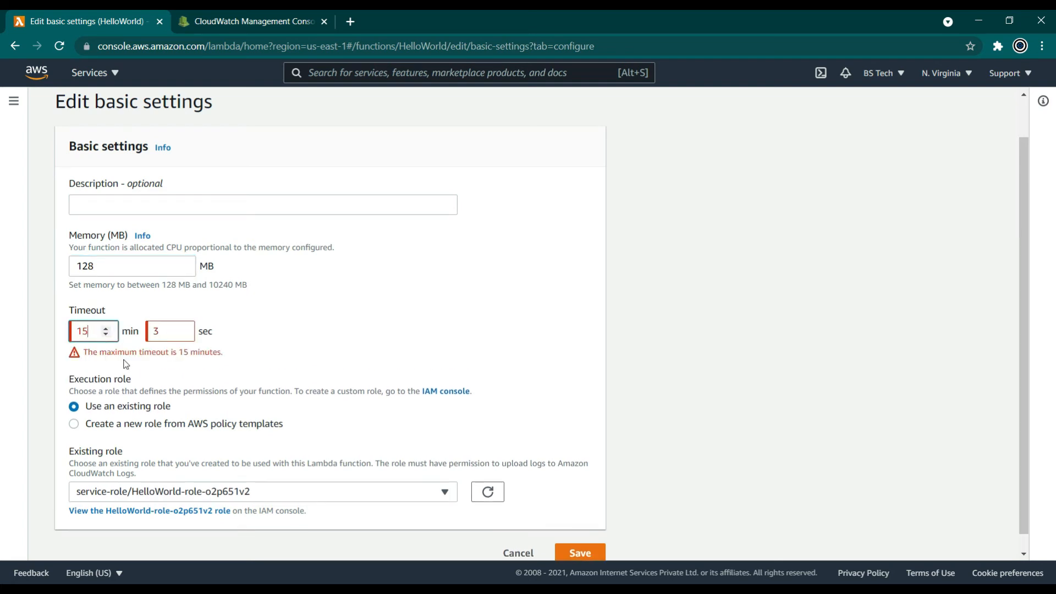
drag(93, 352, 219, 365)
click(215, 360)
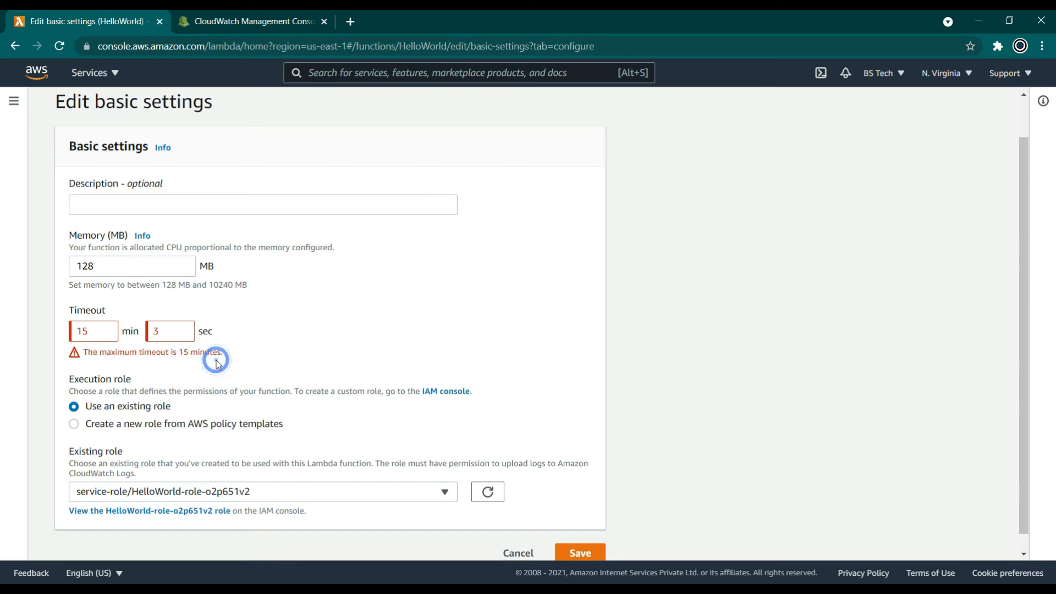
Set the seconds of the function's timeout to 0, but discard the basic settings changes without saving.
click(159, 330)
key(BackSpace)
text(0)
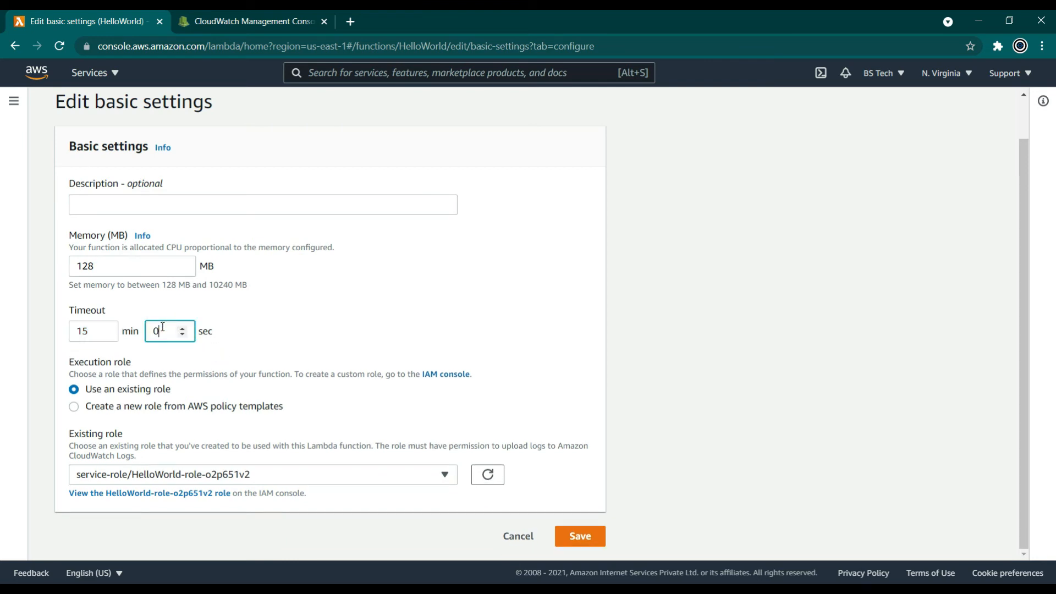
click(267, 355)
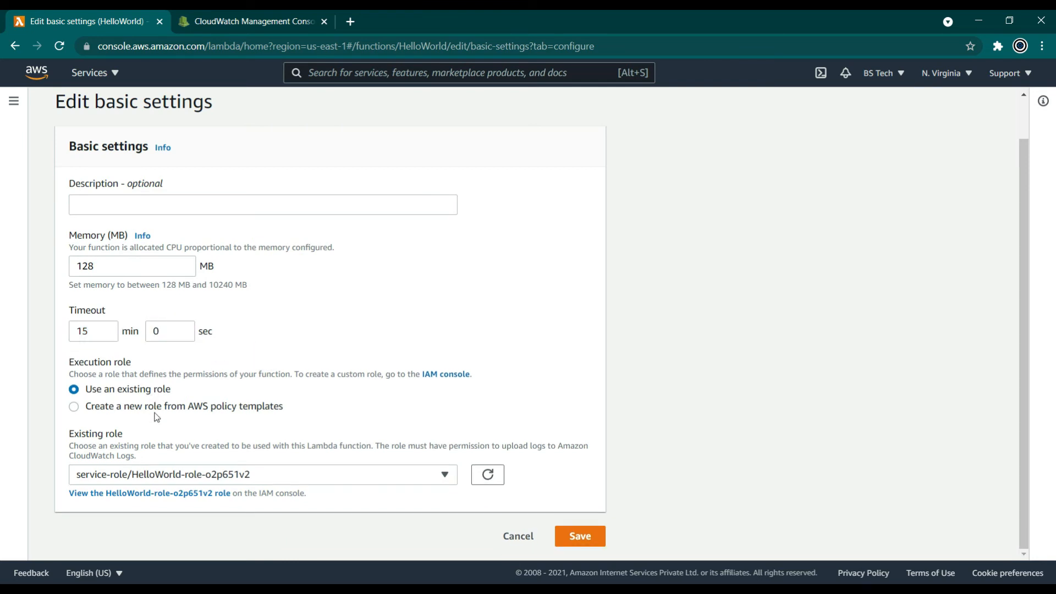
click(518, 537)
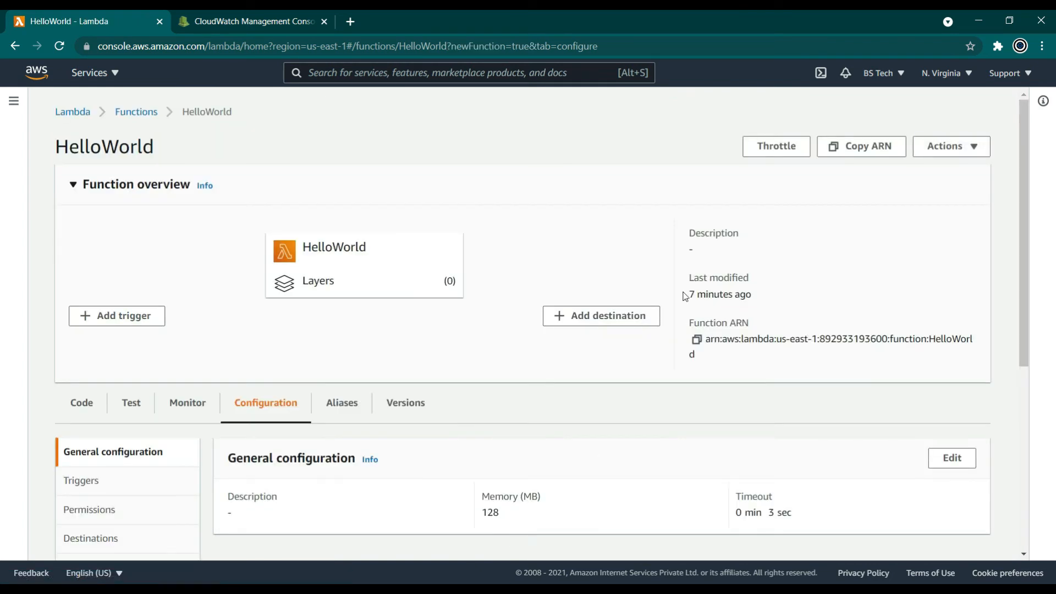
Review the function's triggers and its permissions, comparing the execution role's CloudWatch Logs resources and actions with the log events in CloudWatch.
scroll(628, 379, down, 3)
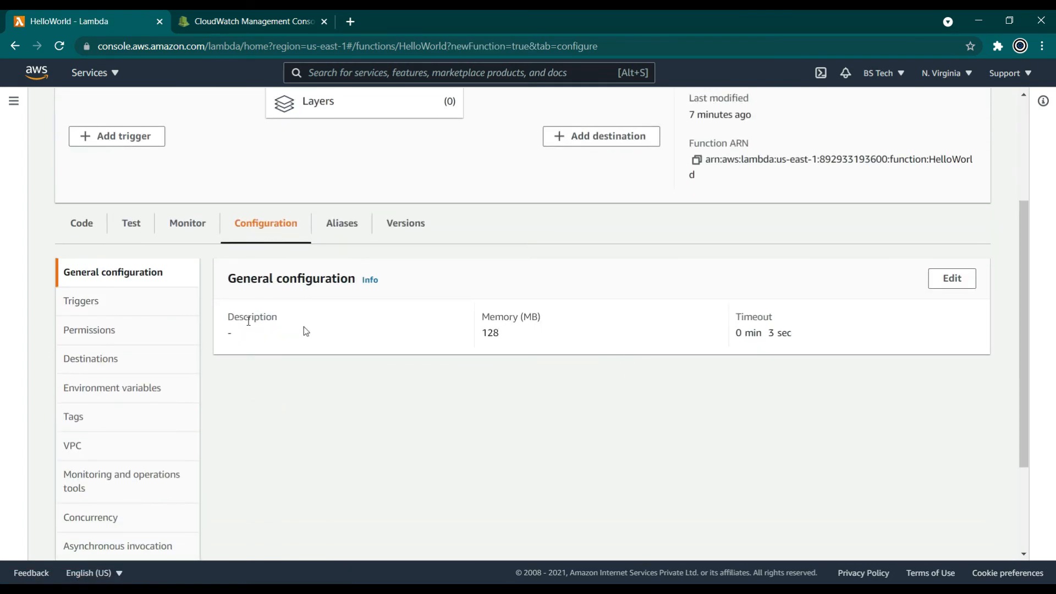
click(172, 312)
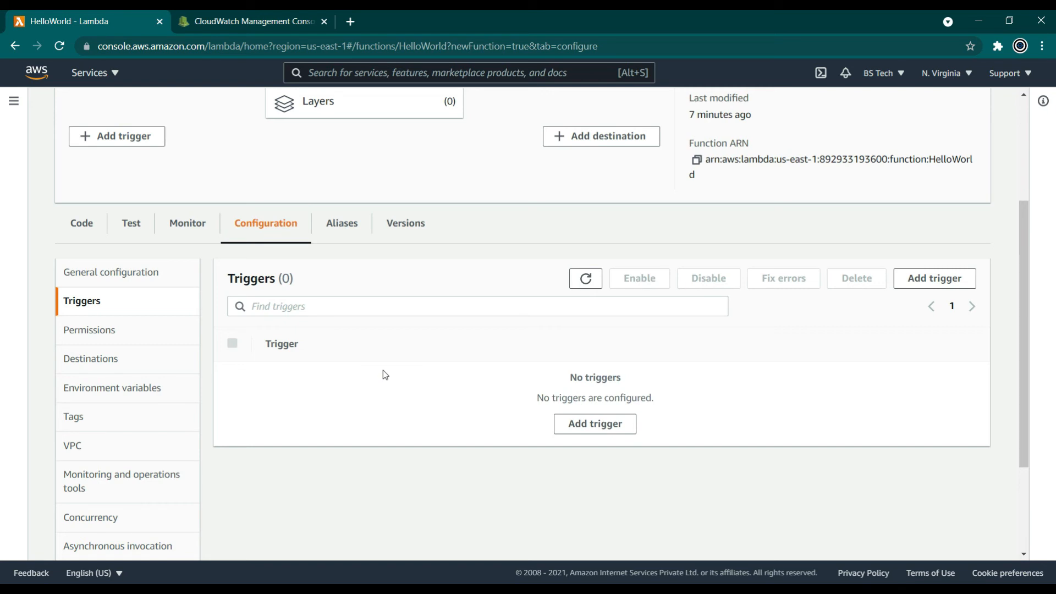
click(124, 337)
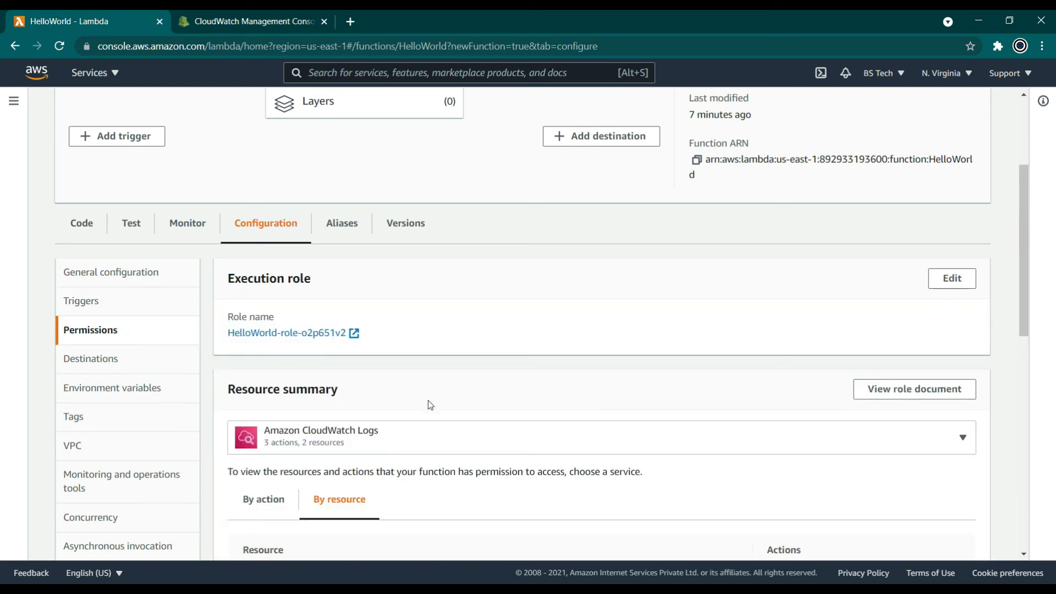
scroll(377, 407, down, 3)
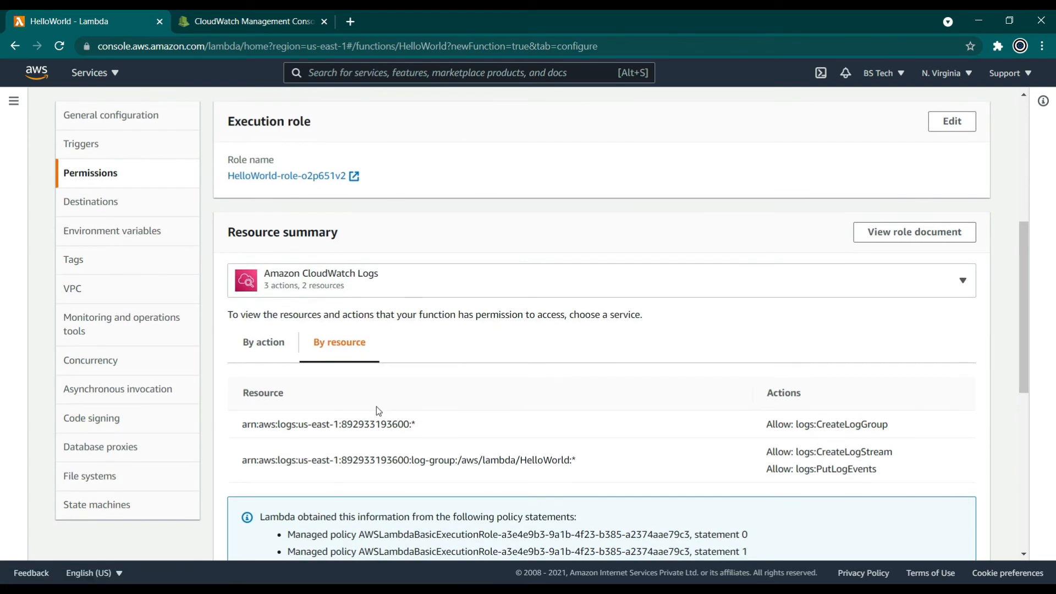
scroll(378, 410, down, 2)
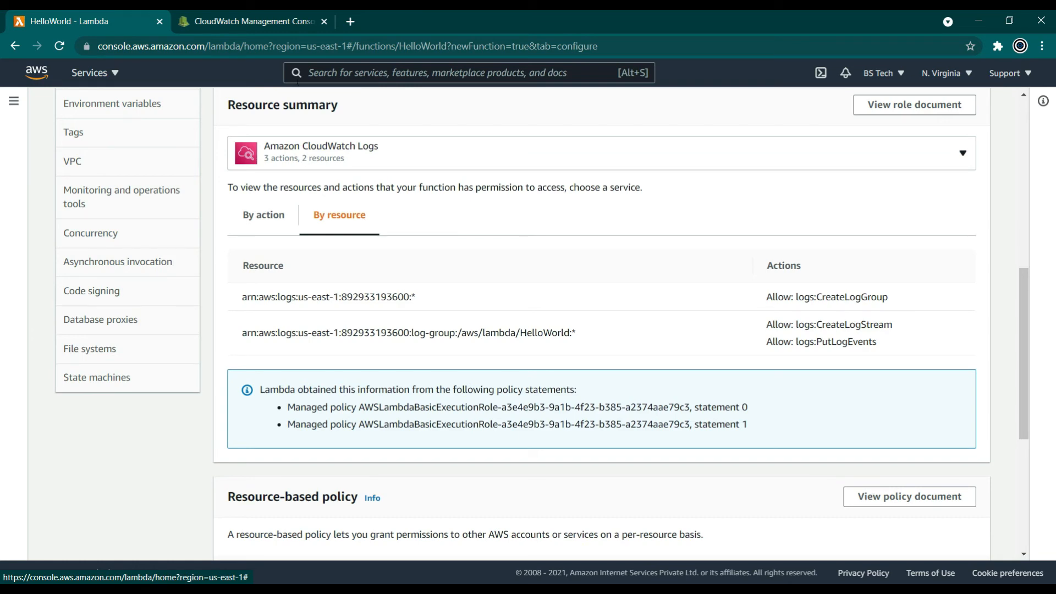
click(258, 21)
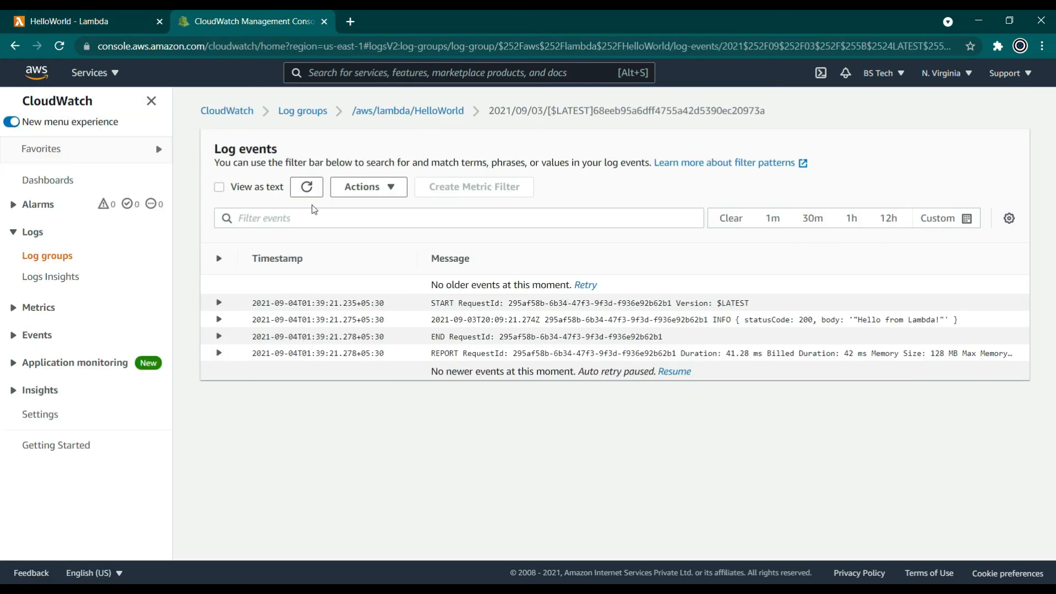
click(116, 17)
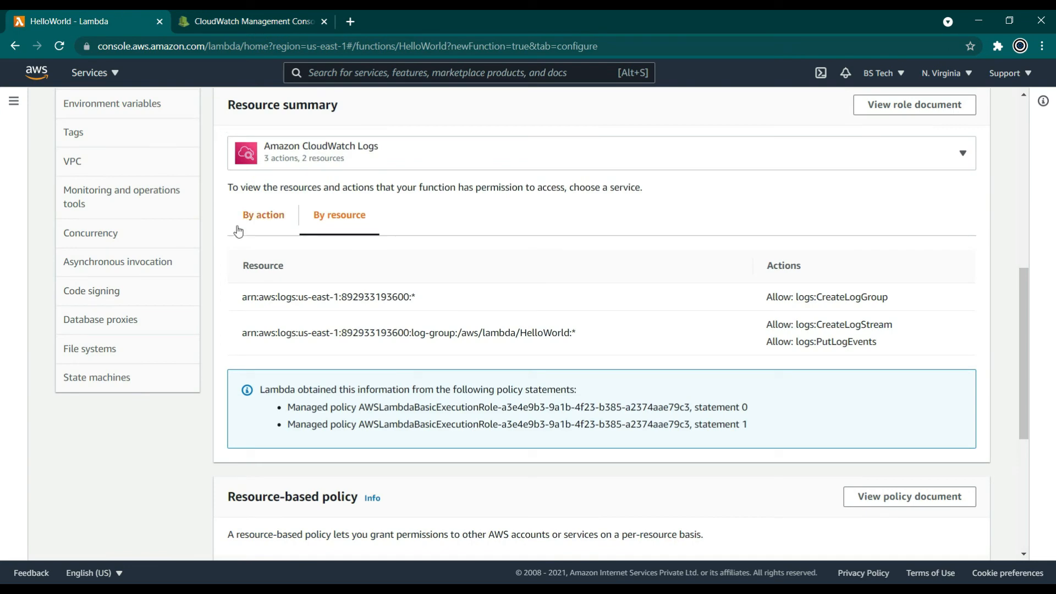
Look through the function's destinations, environment variables, tags and VPC configuration sections.
scroll(114, 196, up, 2)
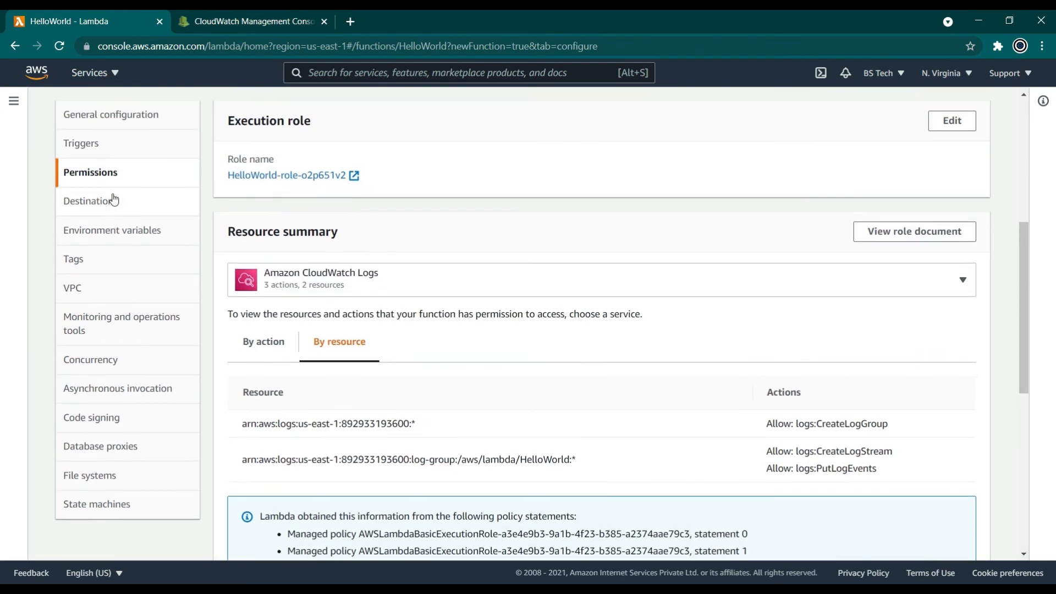
click(91, 212)
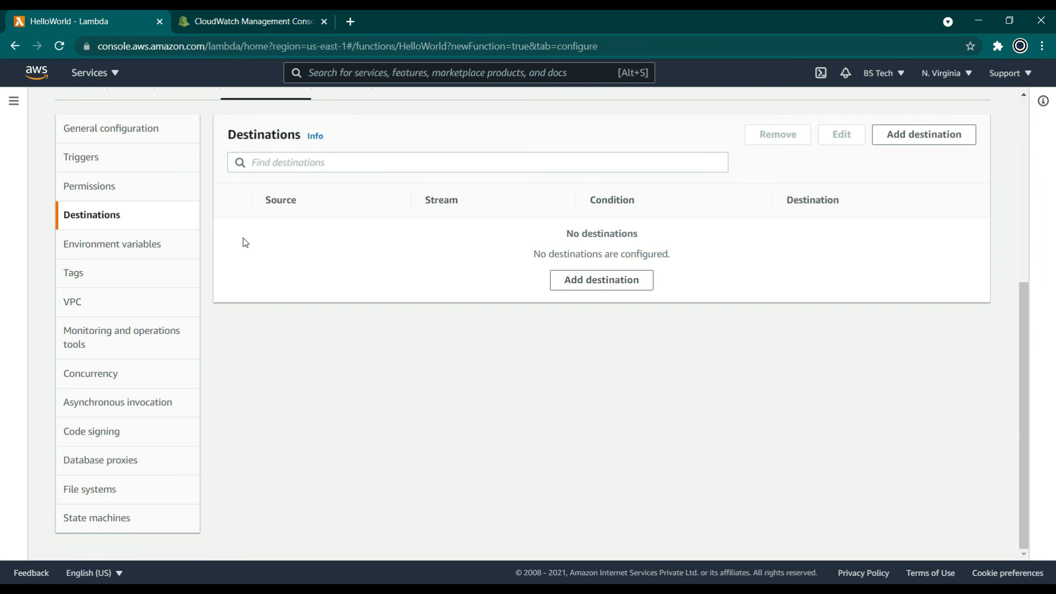
click(143, 253)
scroll(355, 271, up, 1)
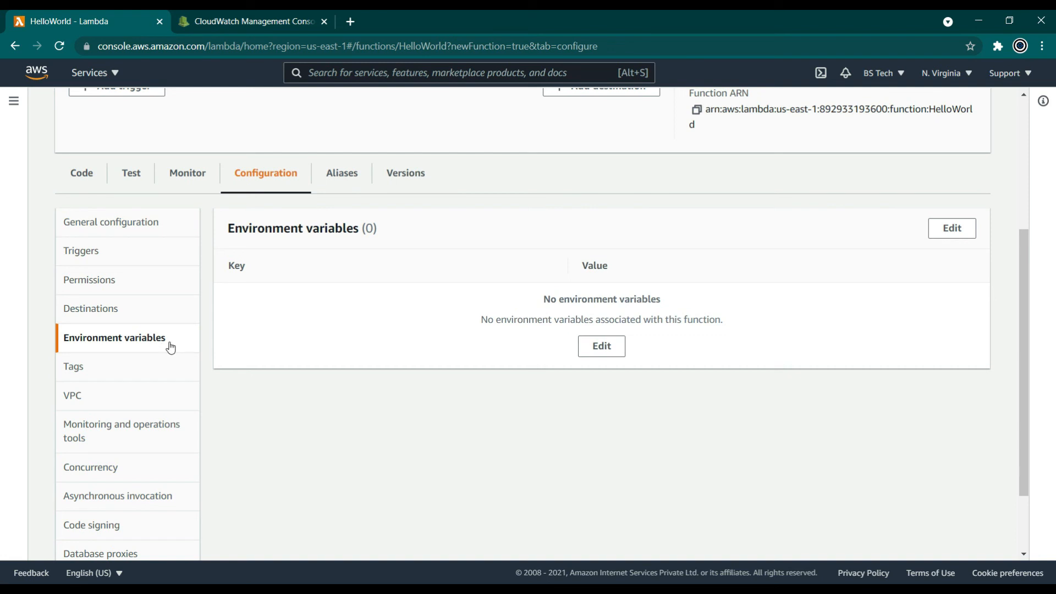
click(120, 368)
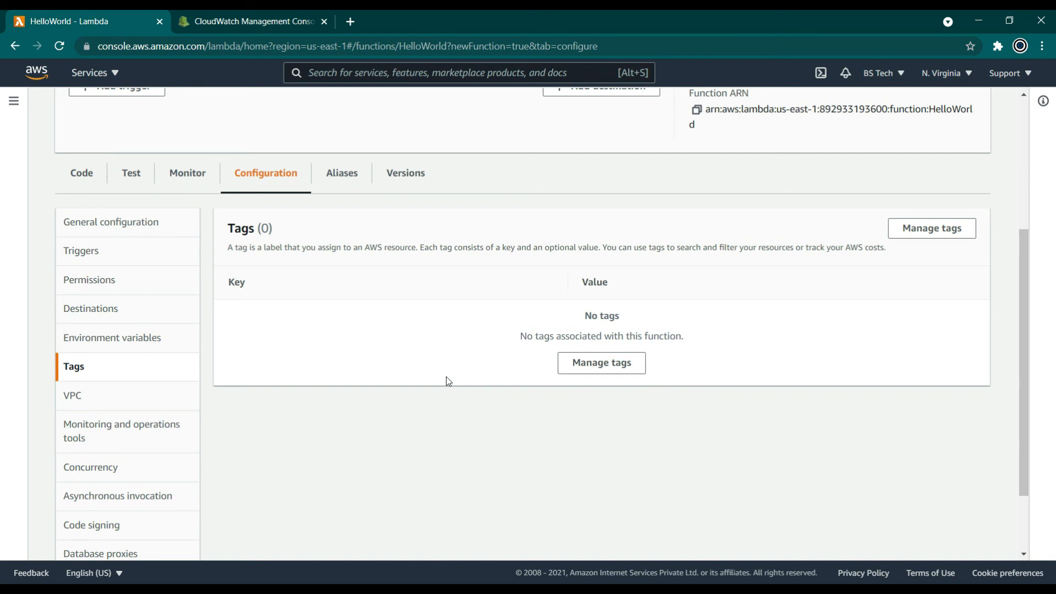
click(132, 395)
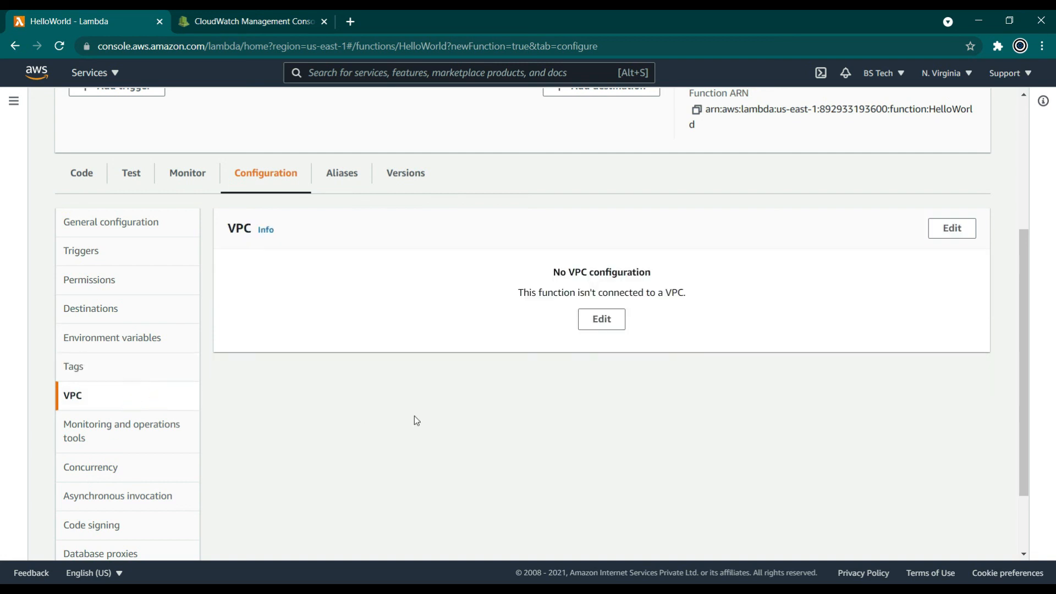
Look through the configuration sections from monitoring and operations tools and concurrency to asynchronous invocation, code signing and database proxies.
scroll(415, 416, down, 1)
scroll(417, 421, down, 1)
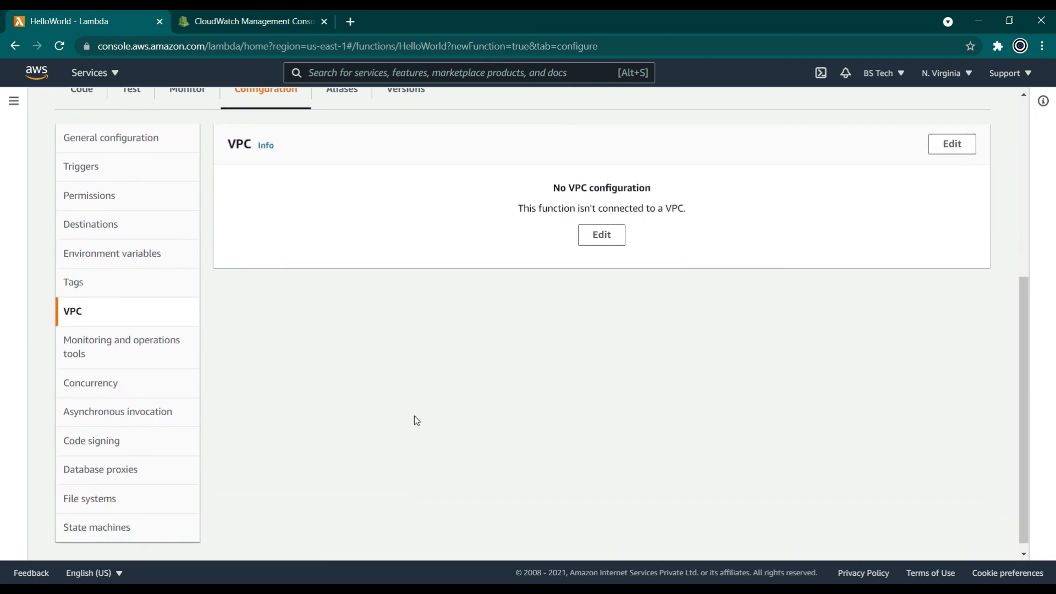
click(164, 348)
click(121, 389)
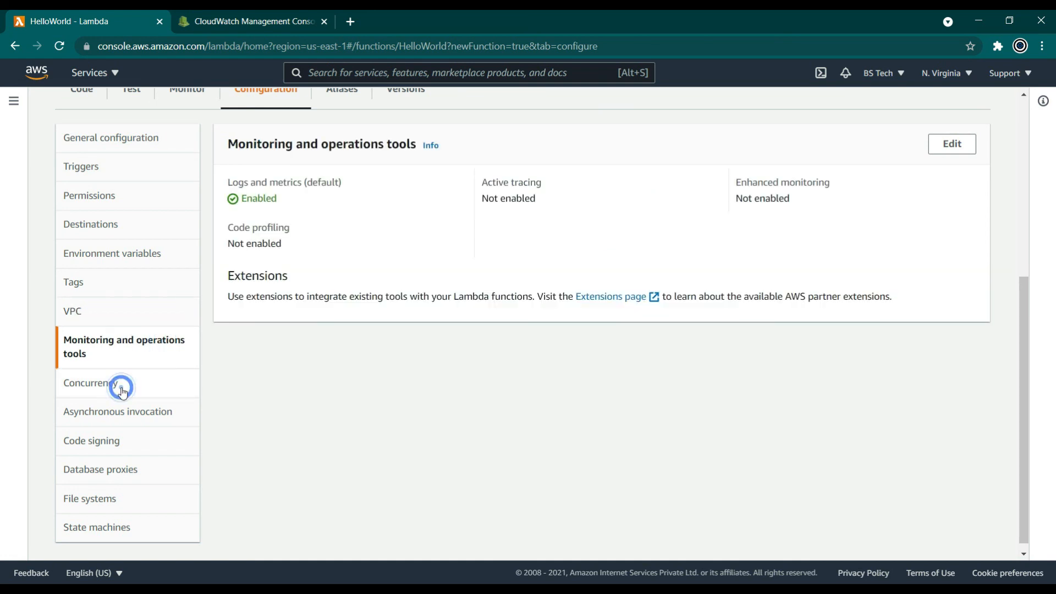
click(118, 416)
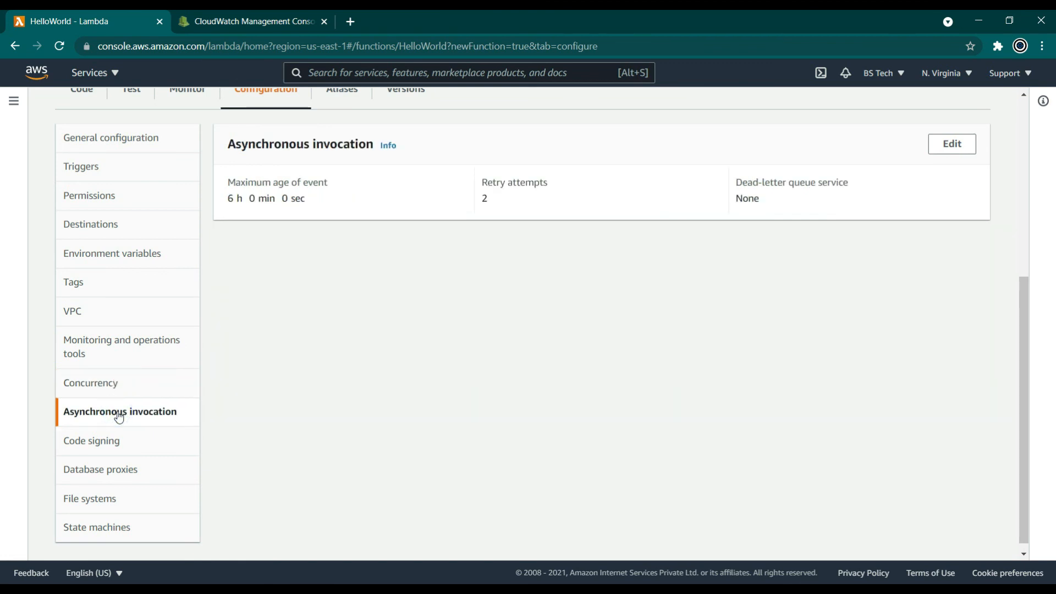
click(112, 444)
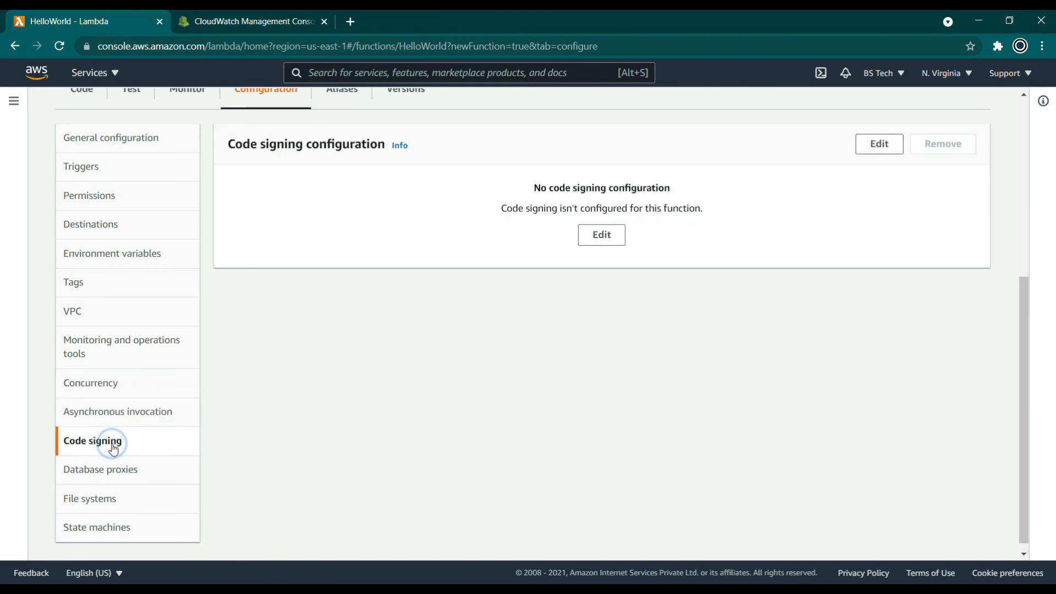
click(113, 472)
Go back over the function's configuration from the general configuration through triggers, permissions, destinations and environment variables to tags.
scroll(171, 269, up, 2)
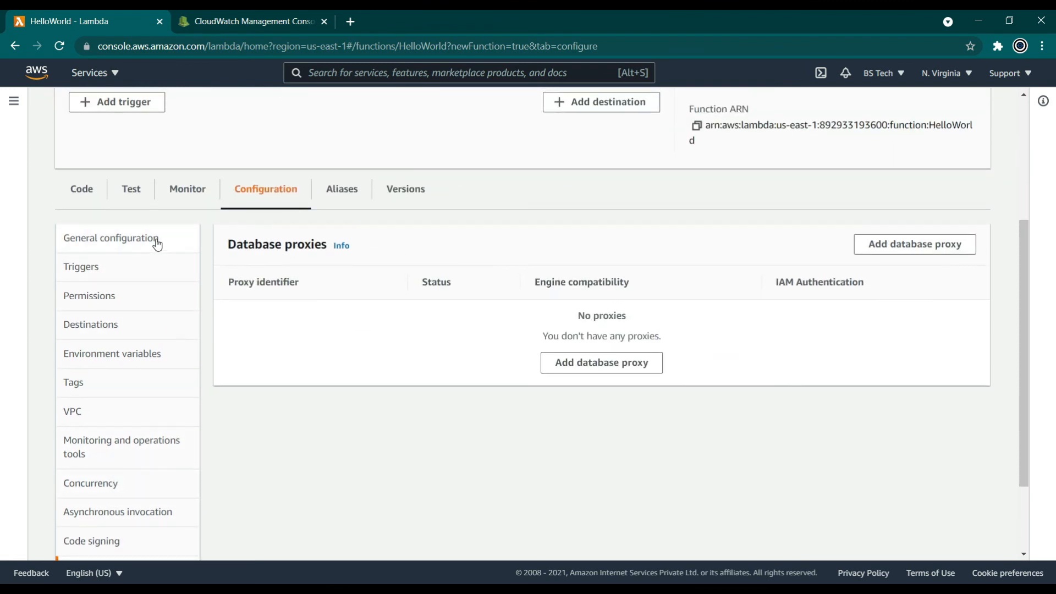
click(156, 238)
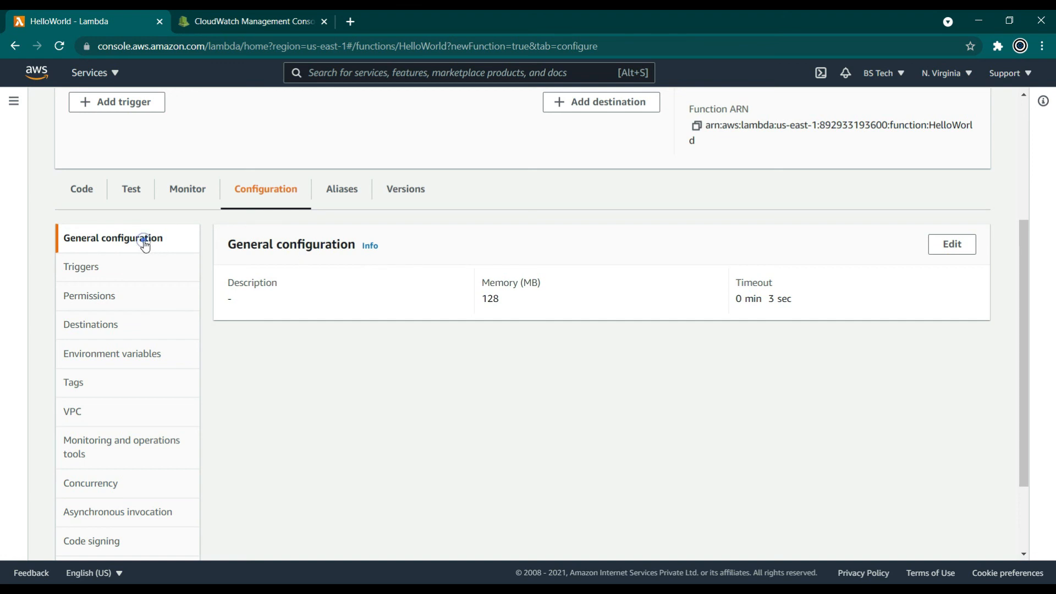
click(106, 272)
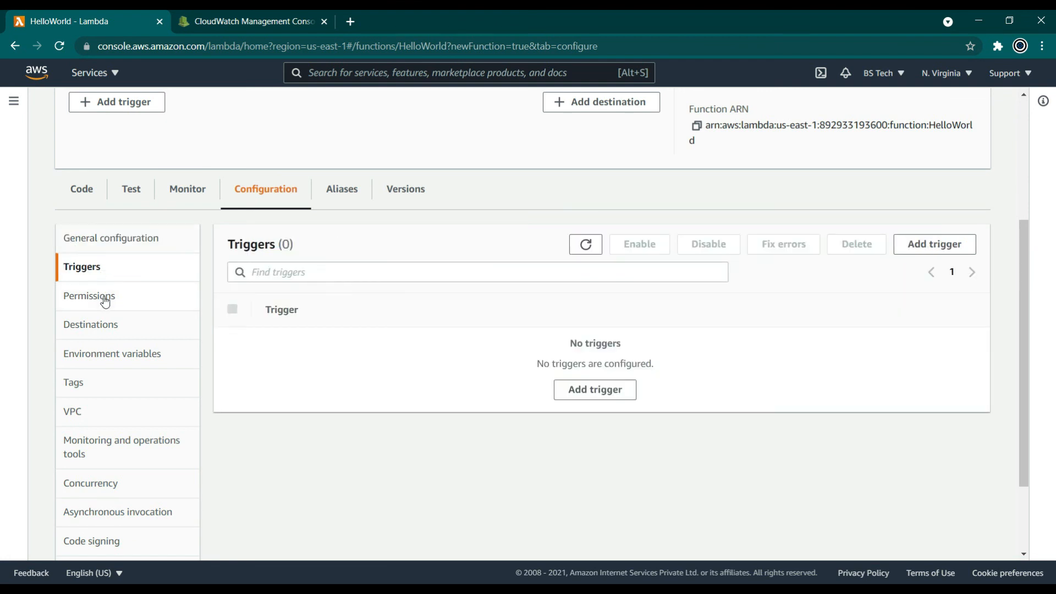
click(104, 301)
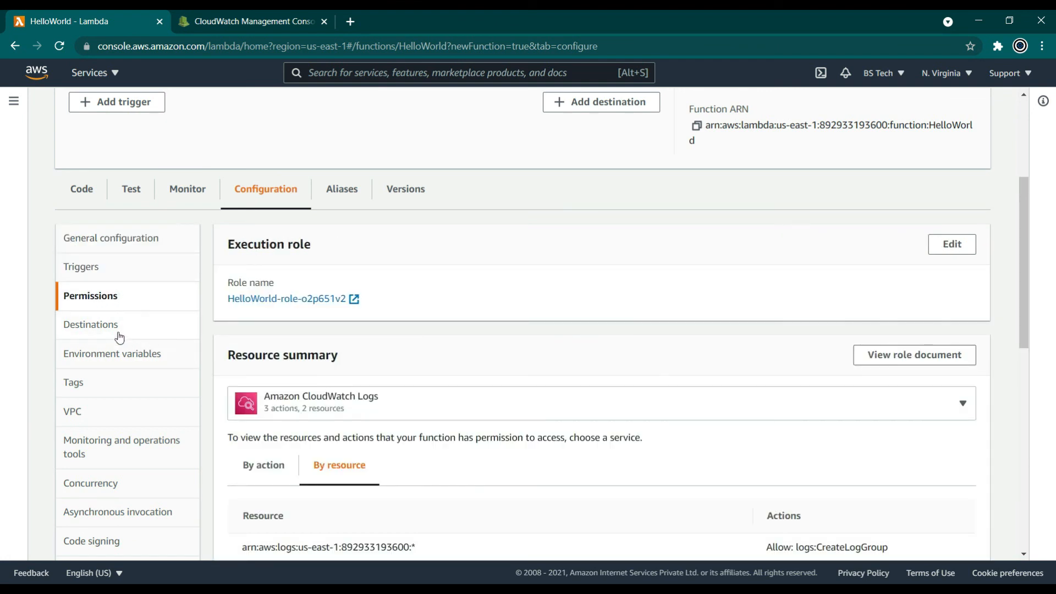
click(114, 332)
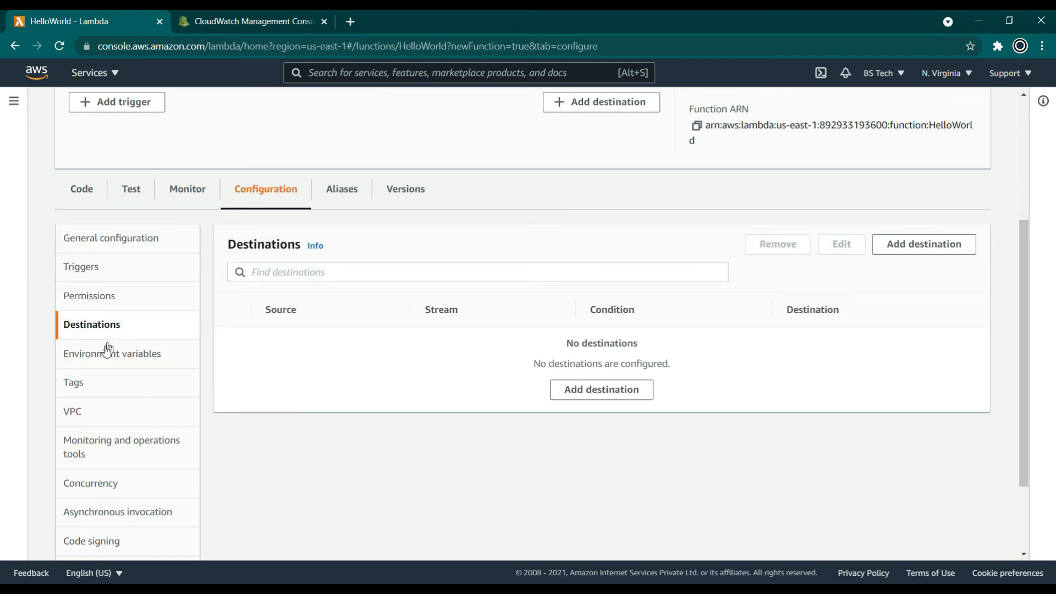
click(100, 363)
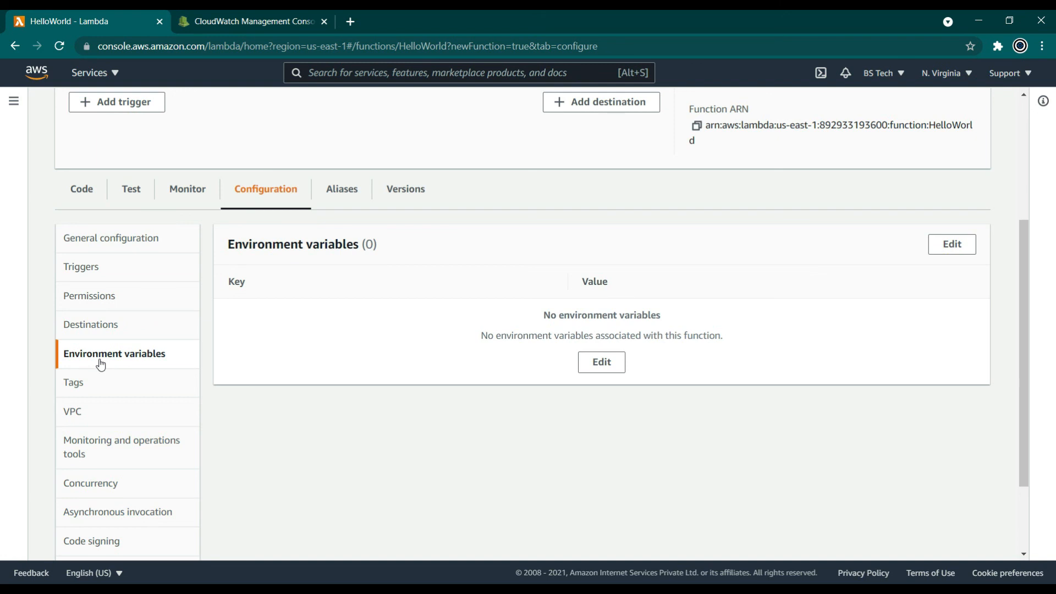
click(80, 383)
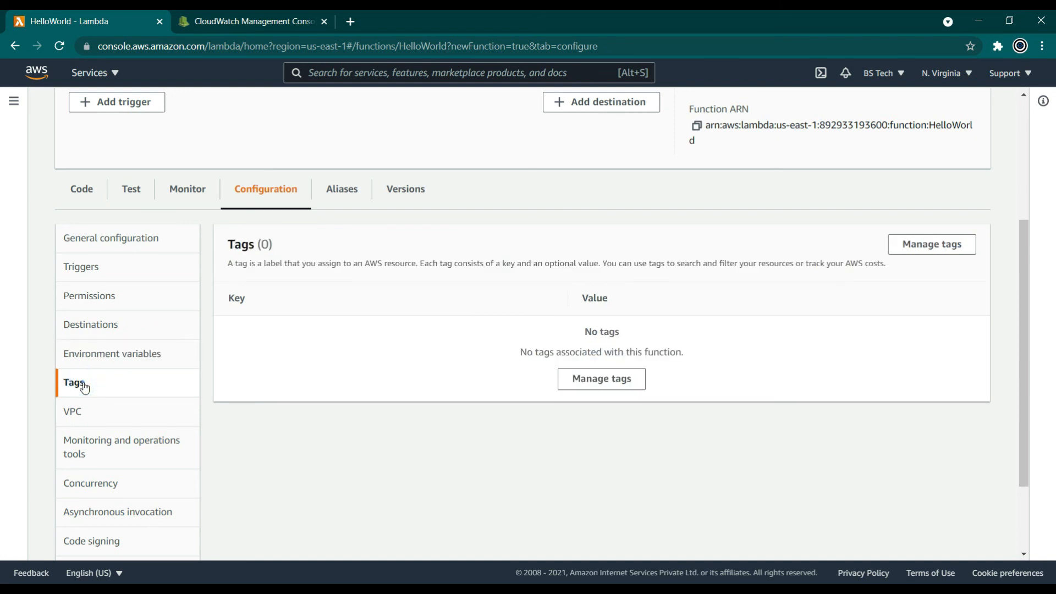